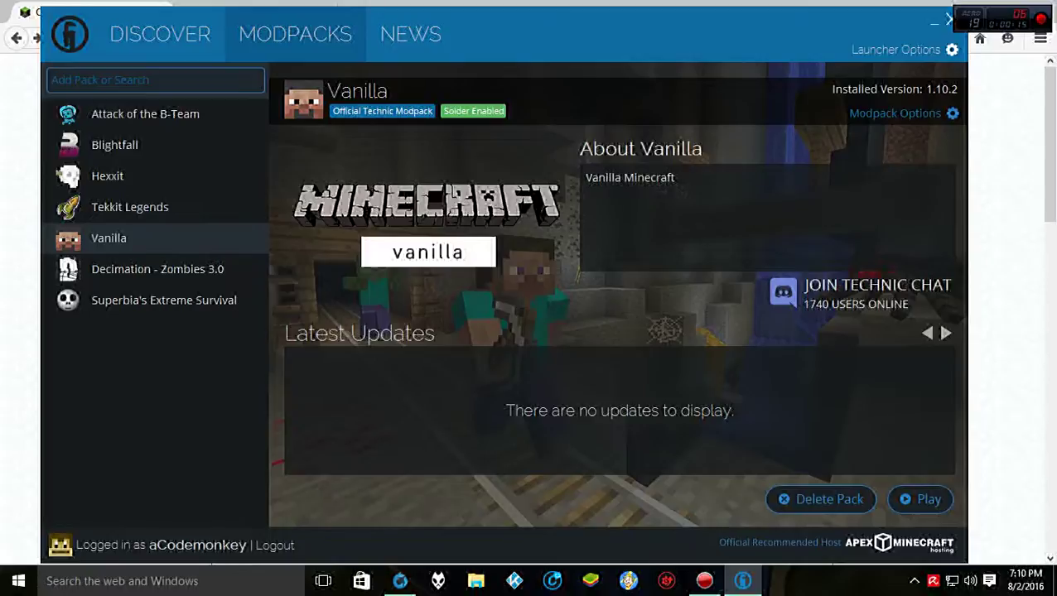
- Switch to the browser and download OptiFine 1.10.2 HD U C2, saving the jar file
key(alt+Tab)
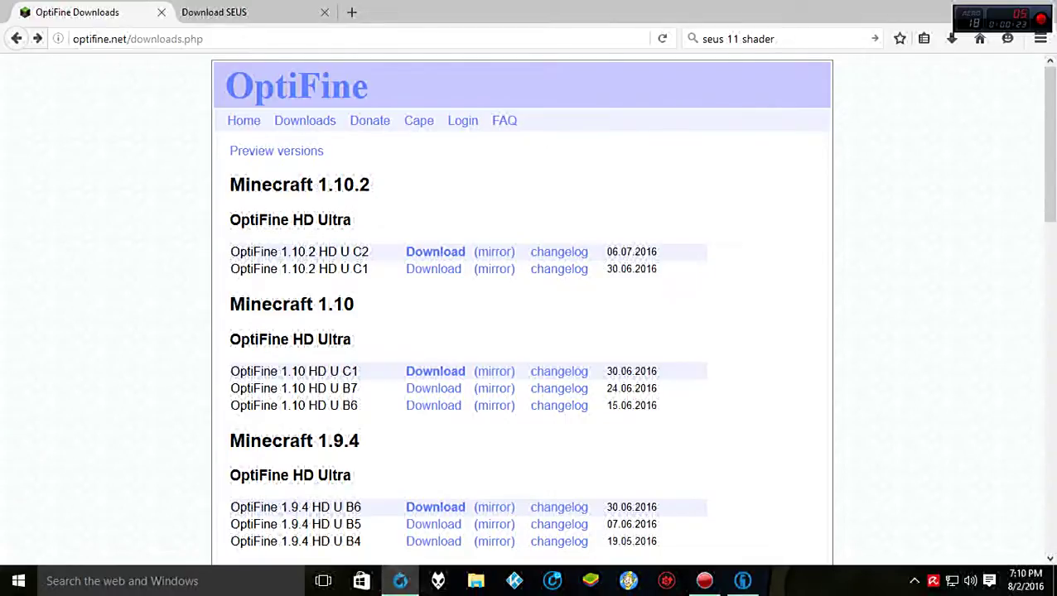
click(435, 252)
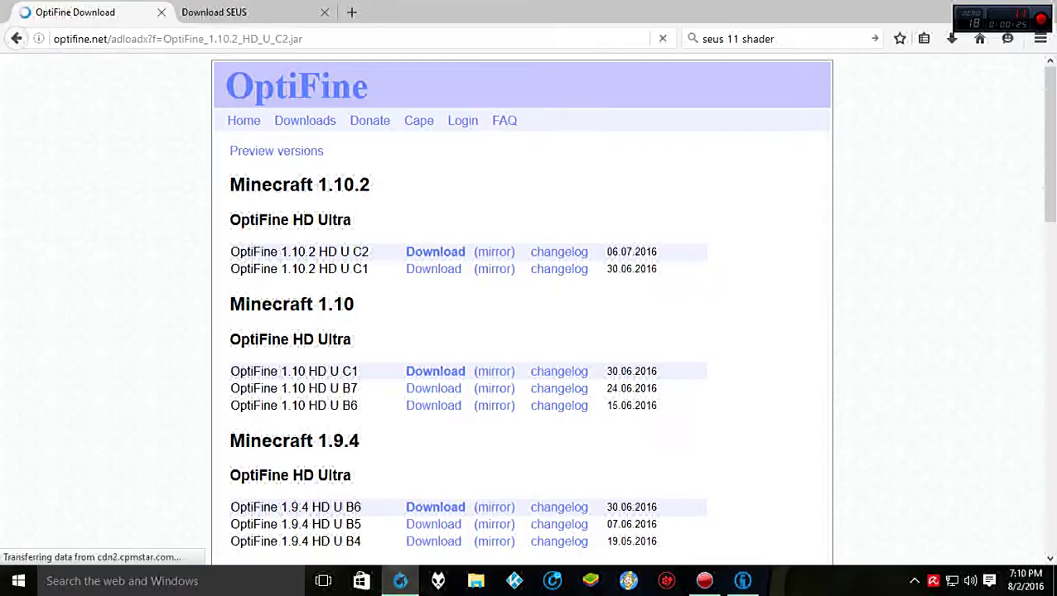
click(588, 384)
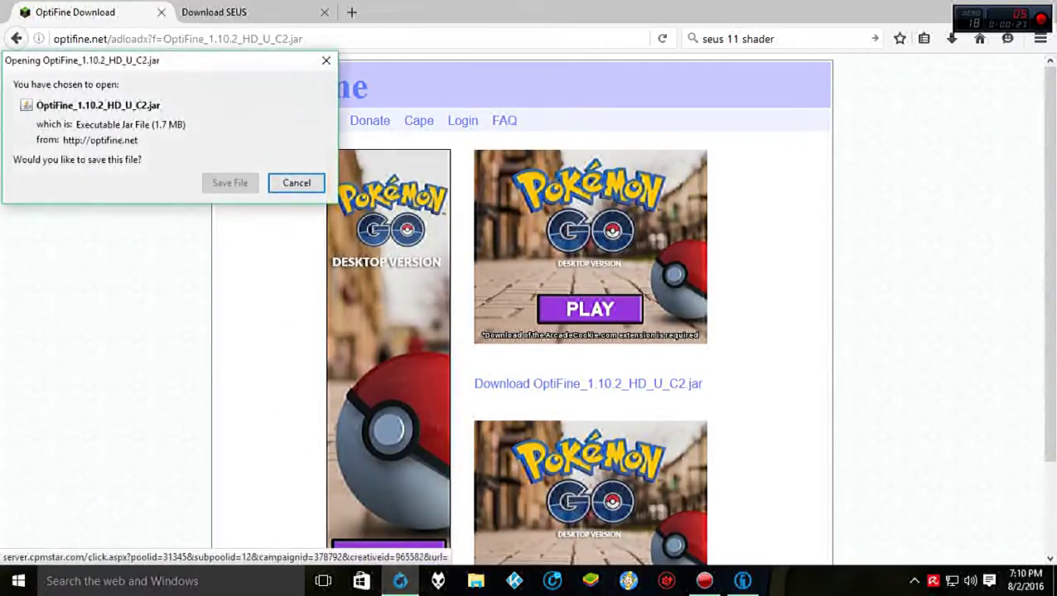
click(229, 183)
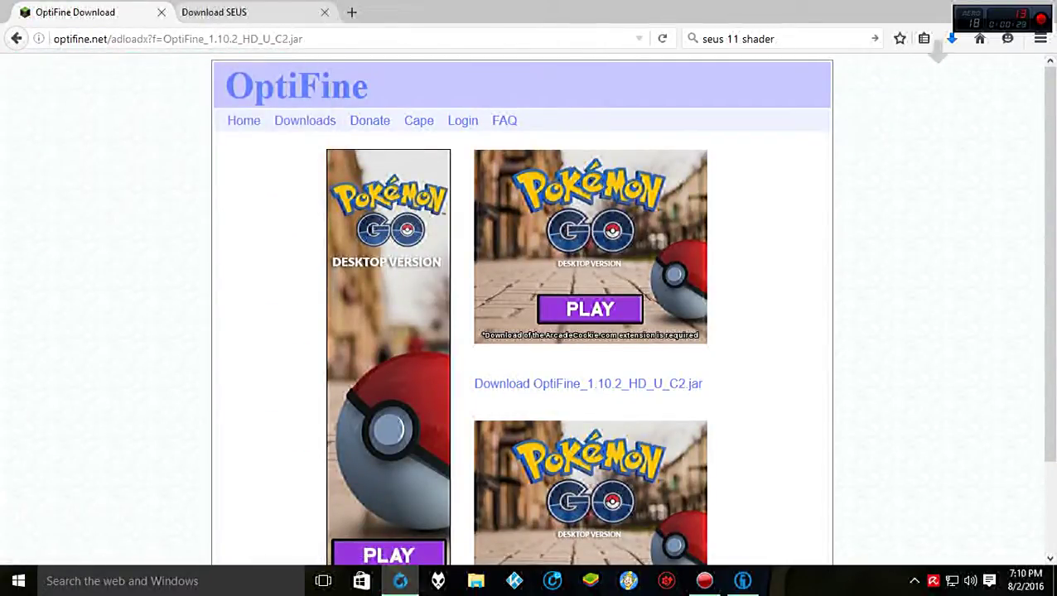
- Download SEUS v11.0 from the Sonic Ether page and save the zip file
click(228, 12)
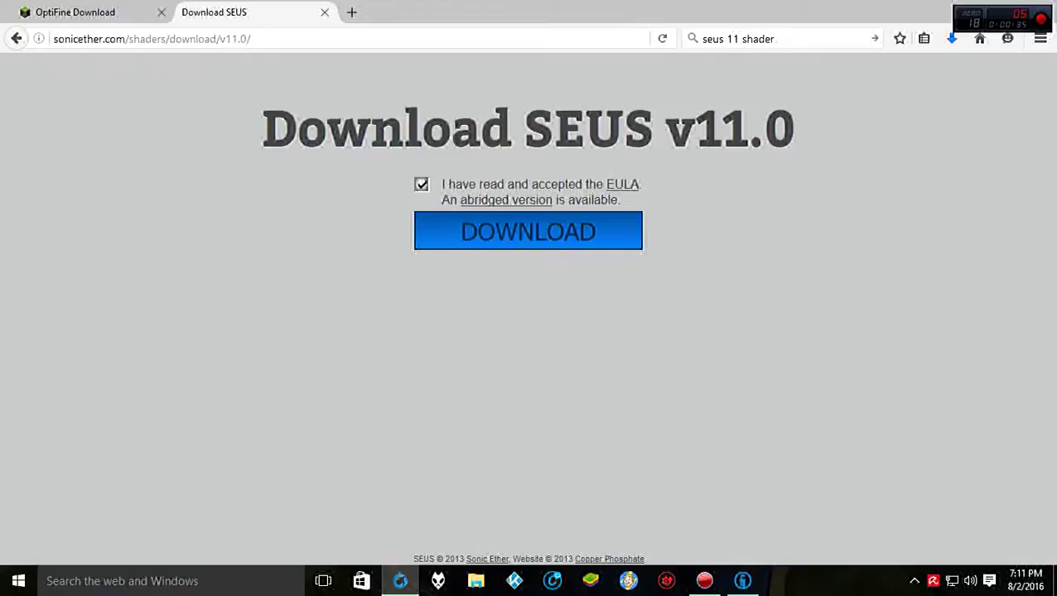
click(529, 231)
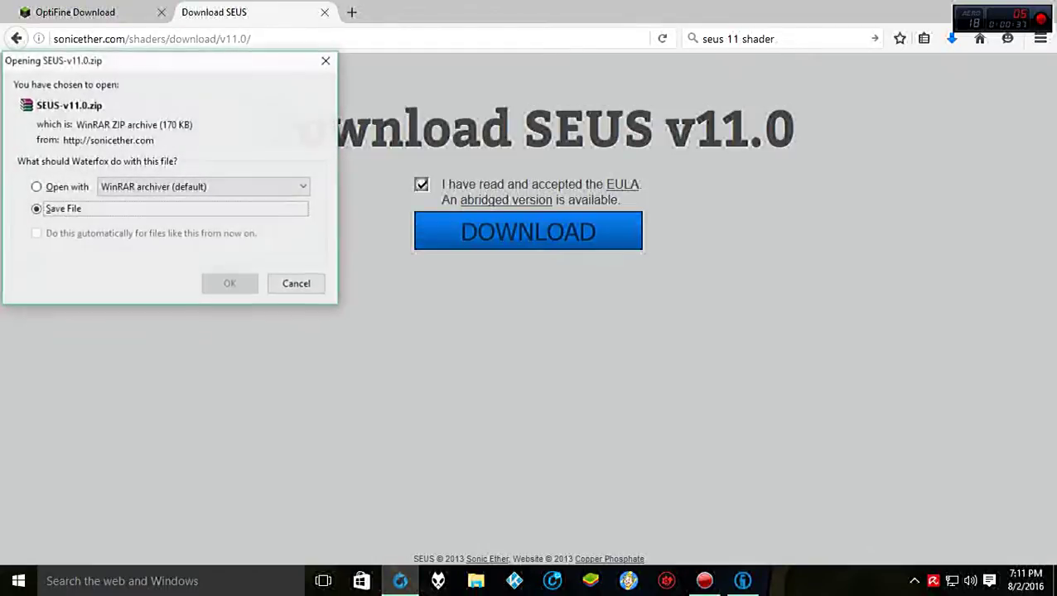
click(229, 283)
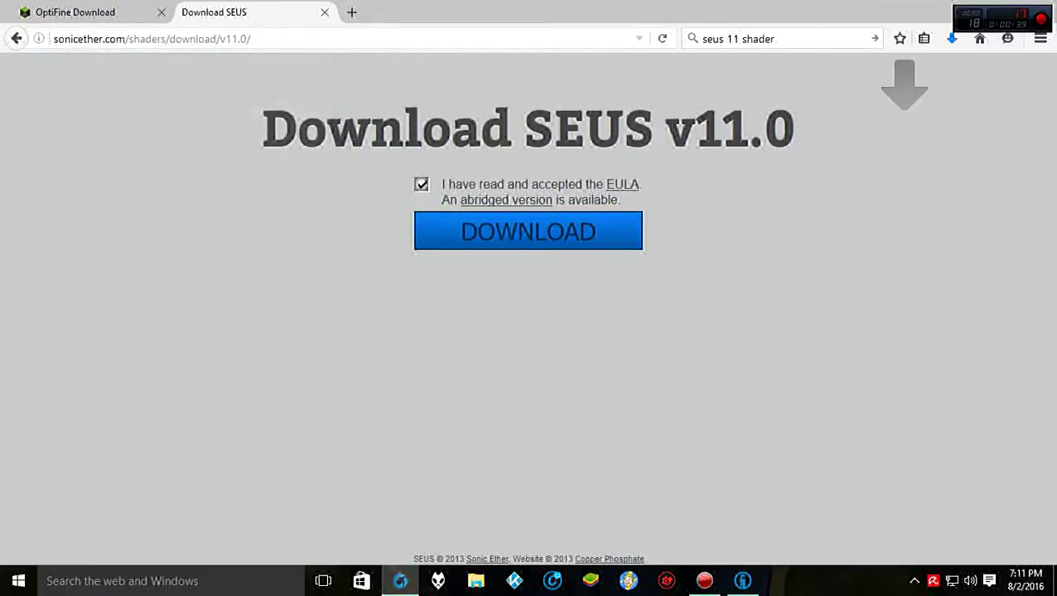
- Show the browser's full list of downloads in its own window
mouse_move(704, 581)
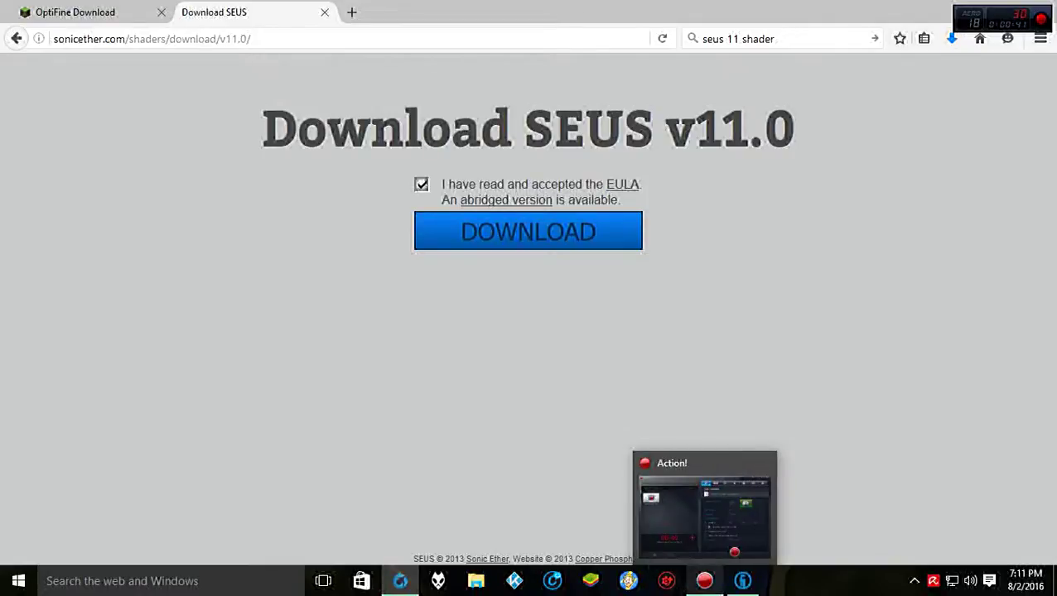
click(951, 39)
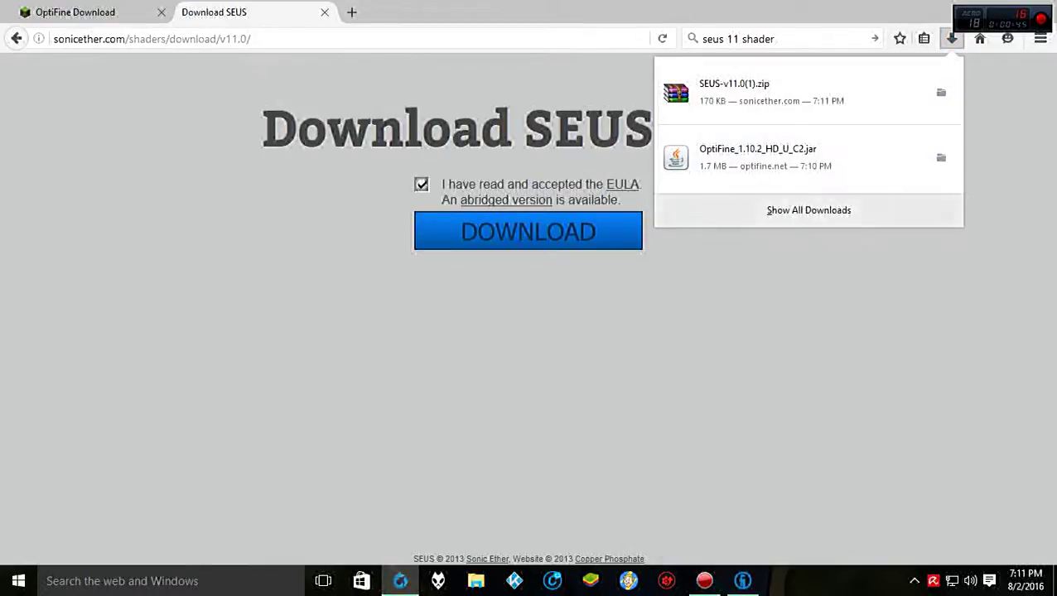
click(809, 210)
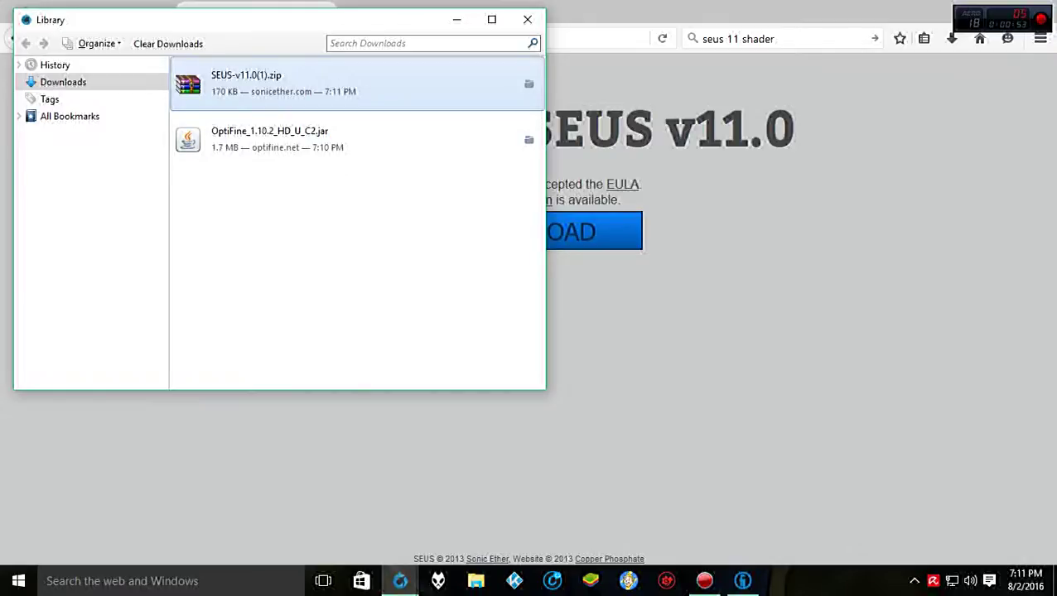
- In Technic Launcher, open the Vanilla modpack's install folder and go into its mods folder
click(742, 580)
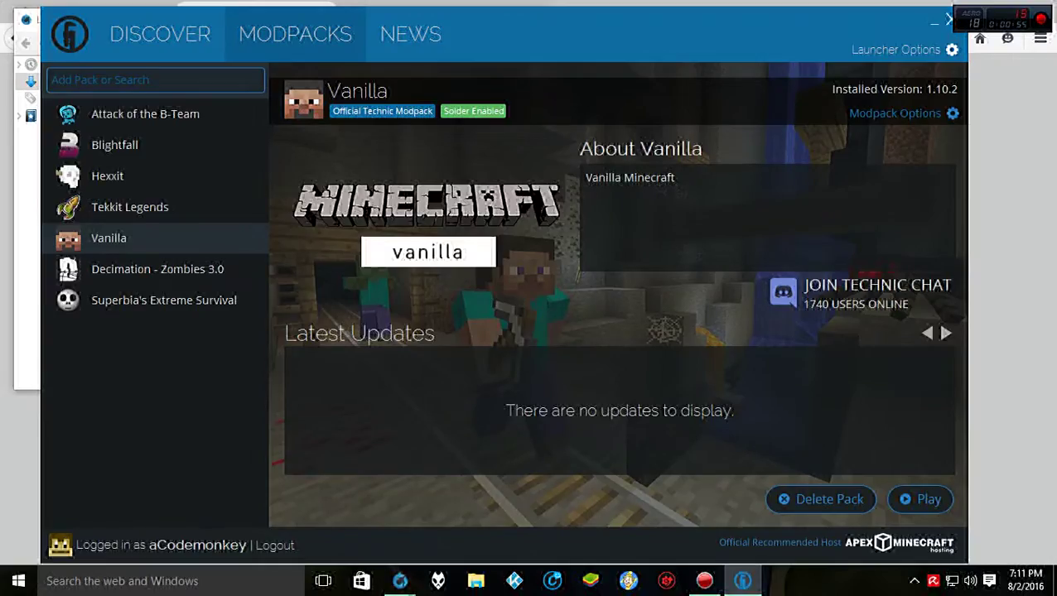
click(895, 113)
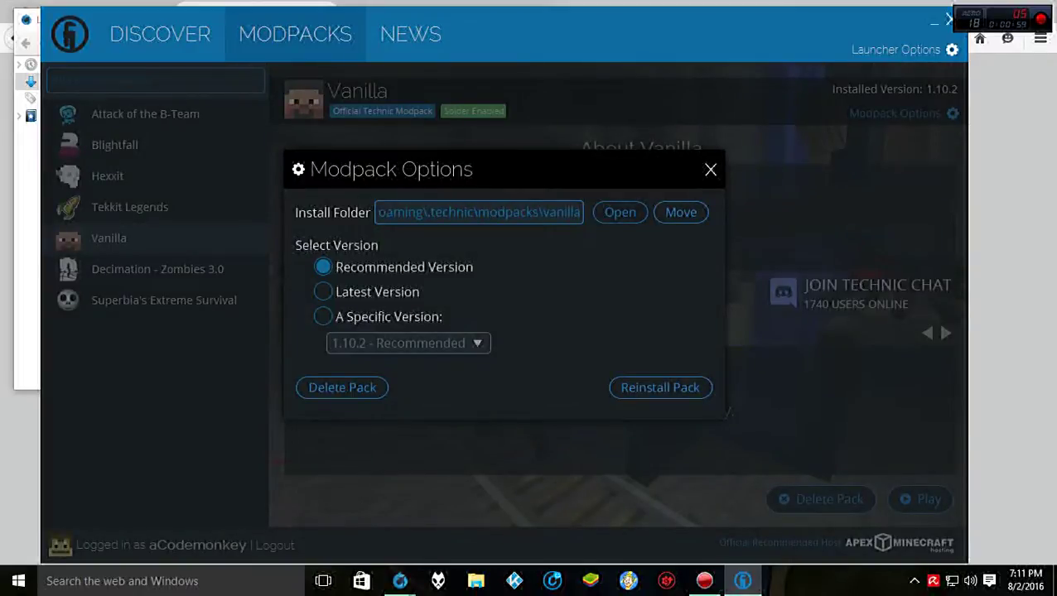
click(619, 213)
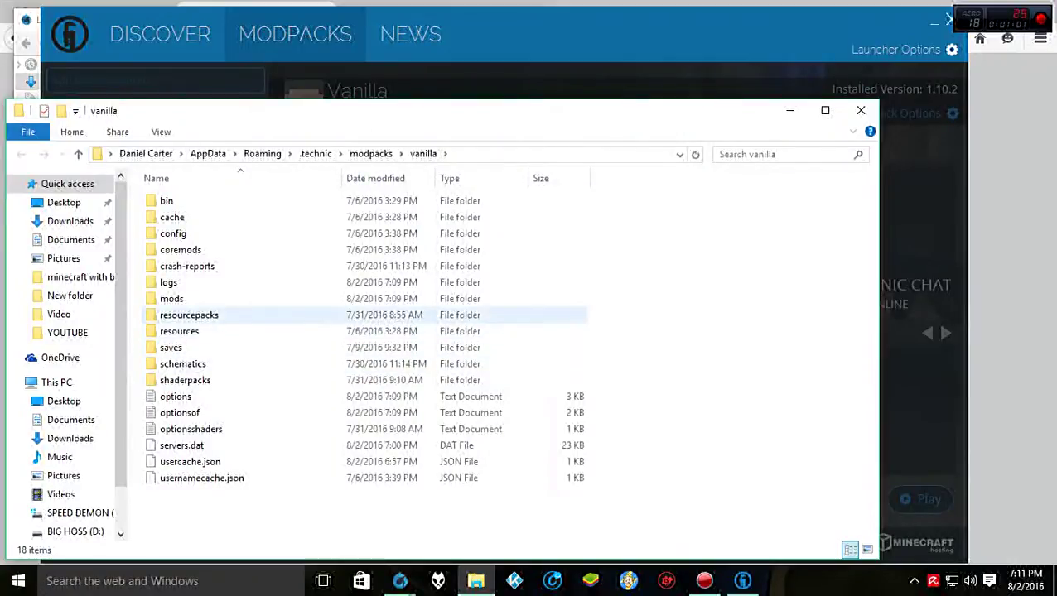
double_click(172, 299)
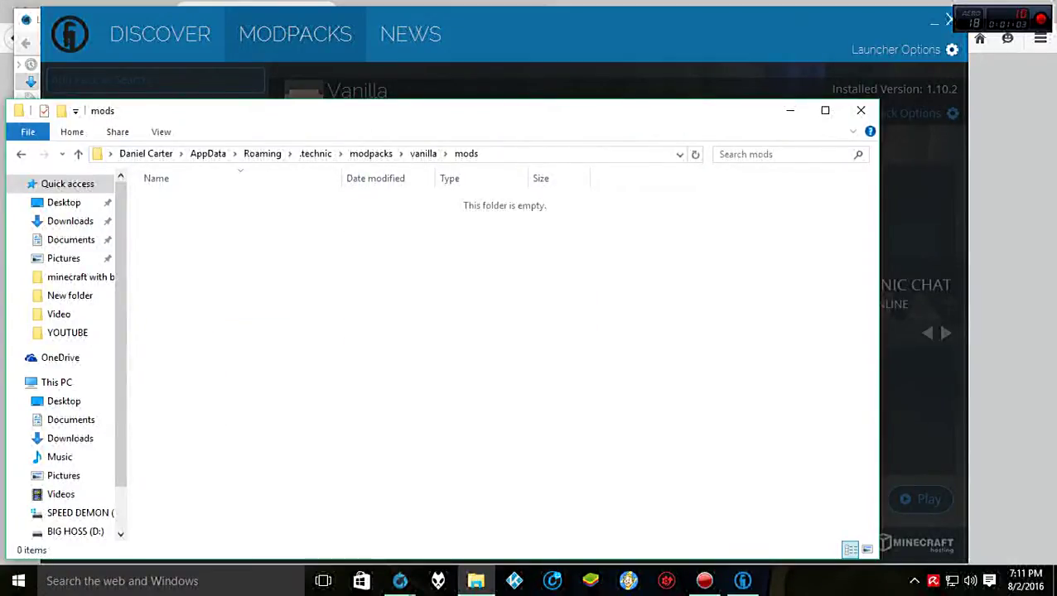
- Arrange the windows and copy OptiFine_1.10.2_HD_U_C2.jar from the browser's downloads list into the Vanilla mods folder
drag(367, 110, 612, 93)
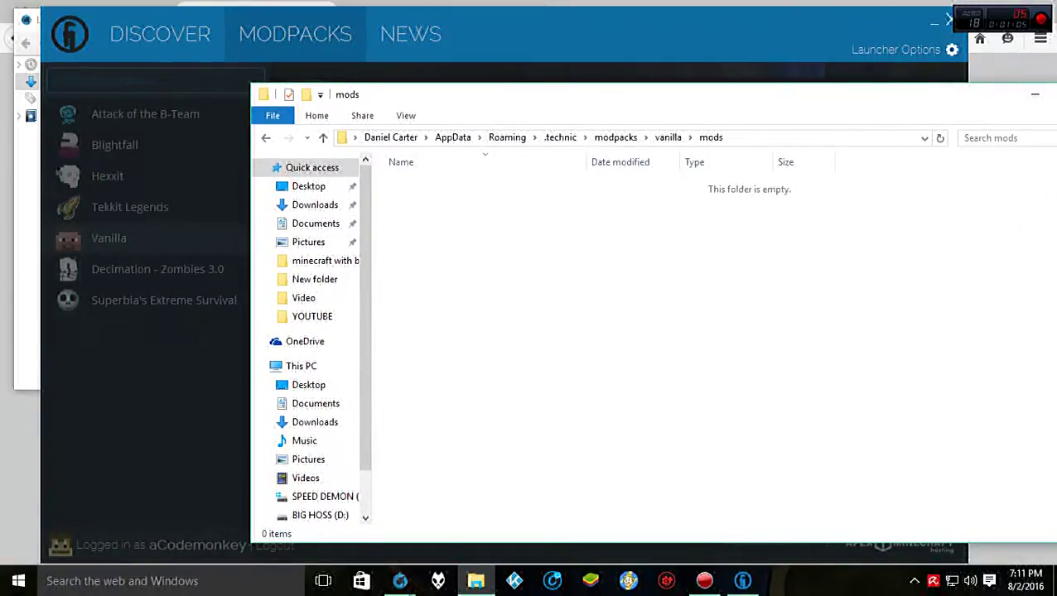
click(174, 356)
click(709, 169)
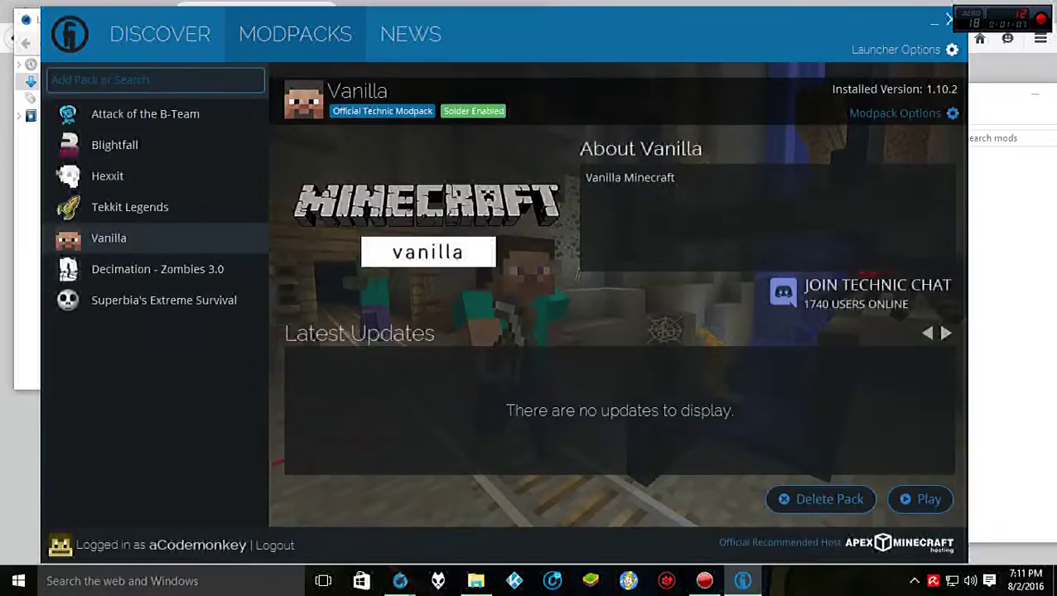
click(934, 23)
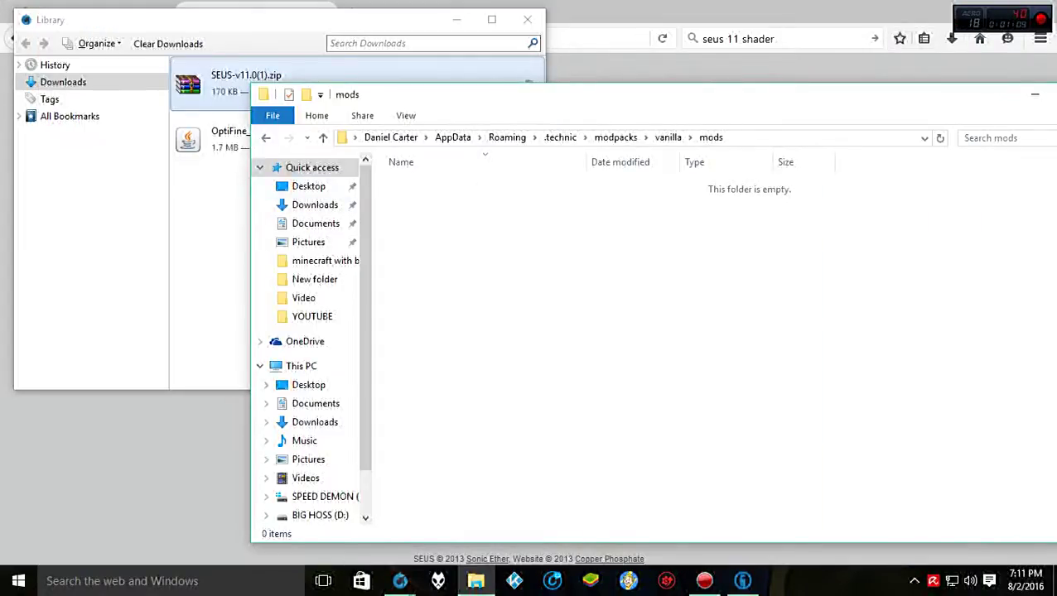
drag(211, 139, 735, 263)
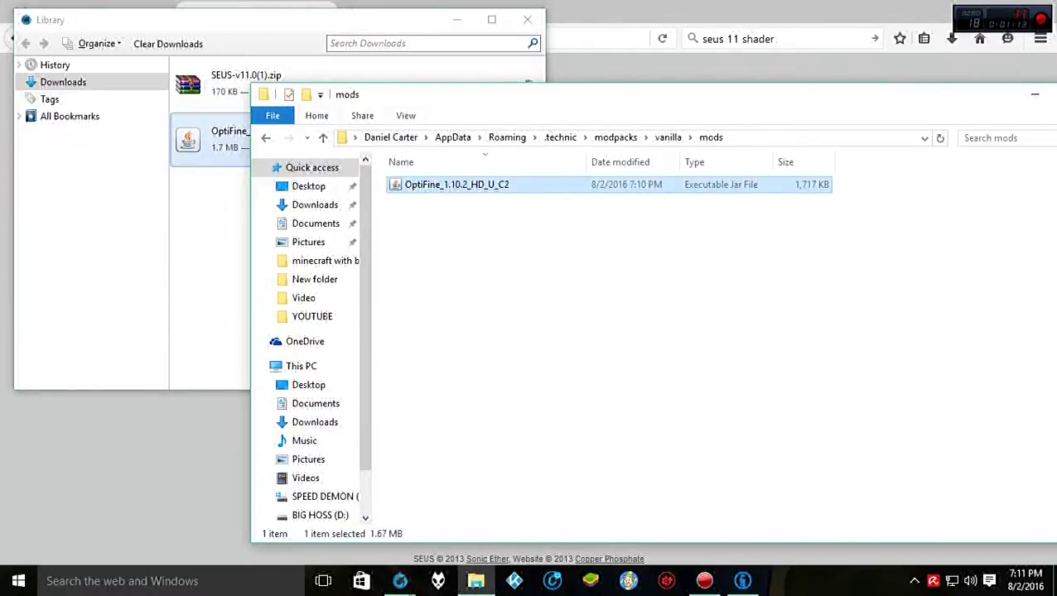
- Close the mods folder window and minimize the browser's SEUS download page
drag(868, 95, 652, 136)
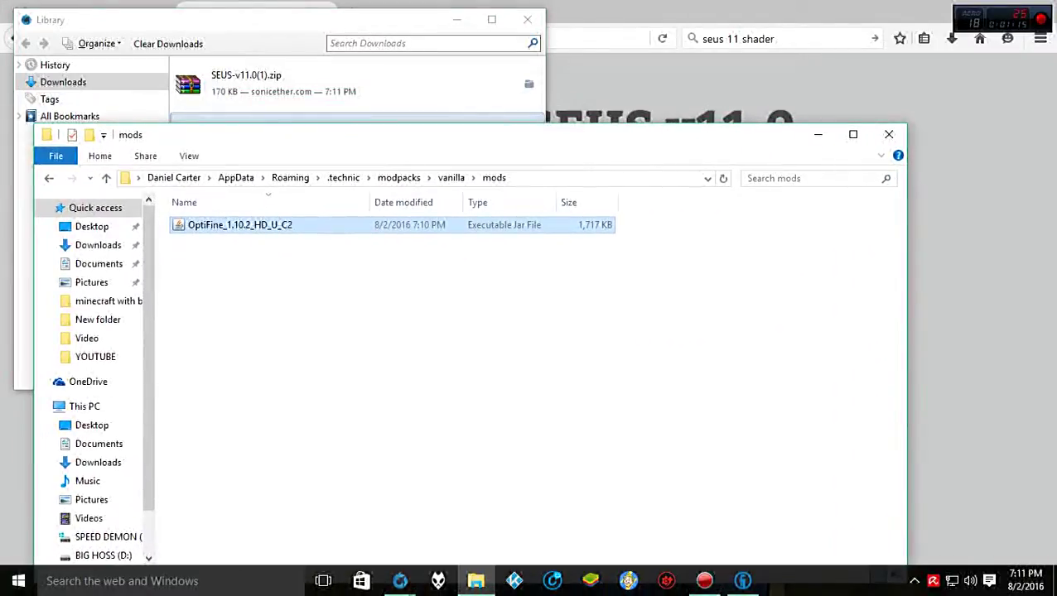
click(888, 135)
key(super+Down)
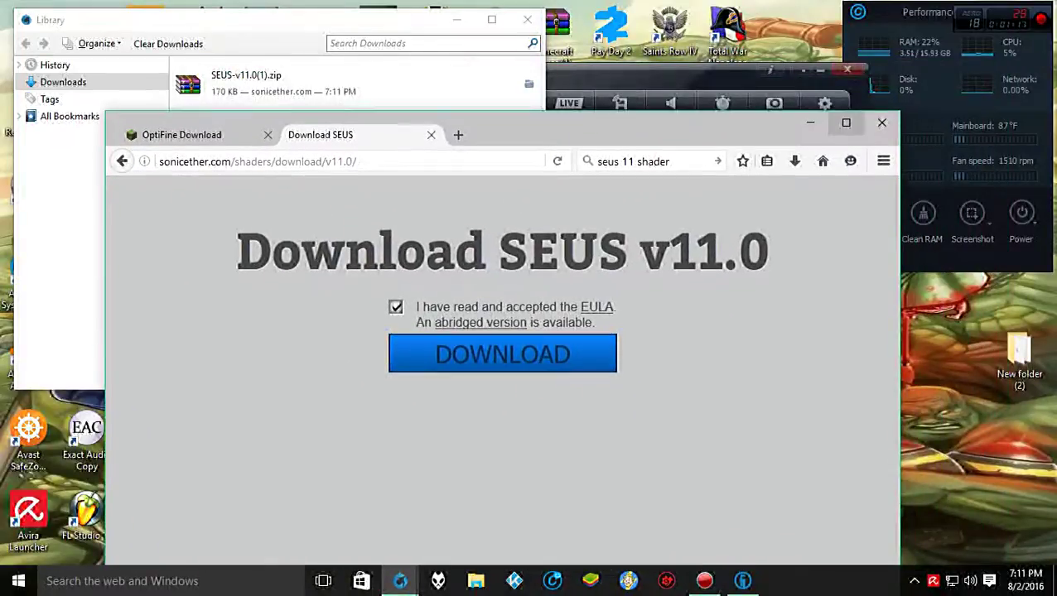
key(super+Down)
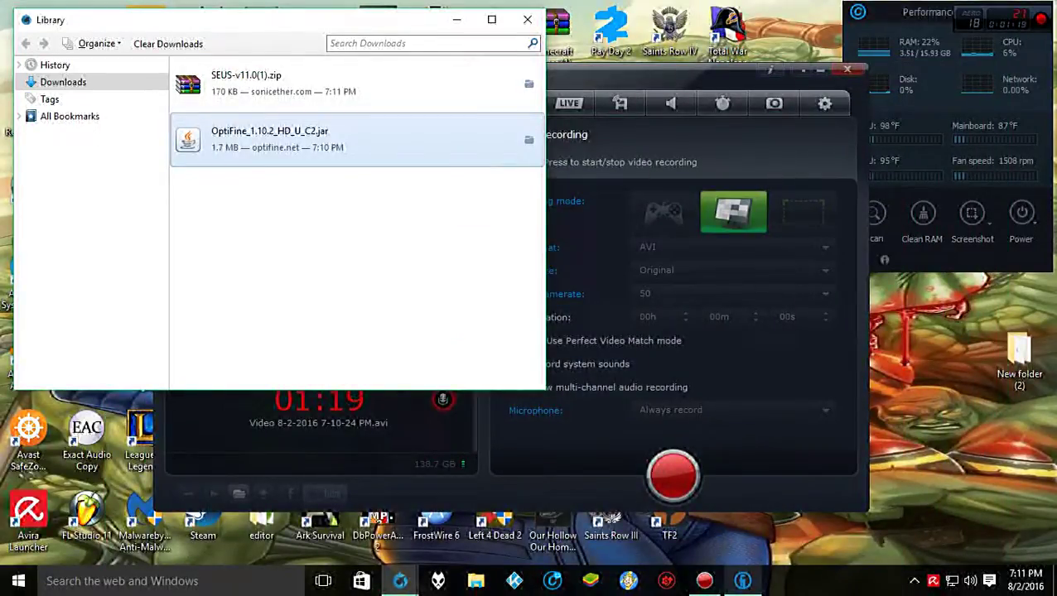
- Launch the Vanilla modpack from Technic Launcher and open the Shaders page of Minecraft's video settings
click(742, 581)
click(920, 499)
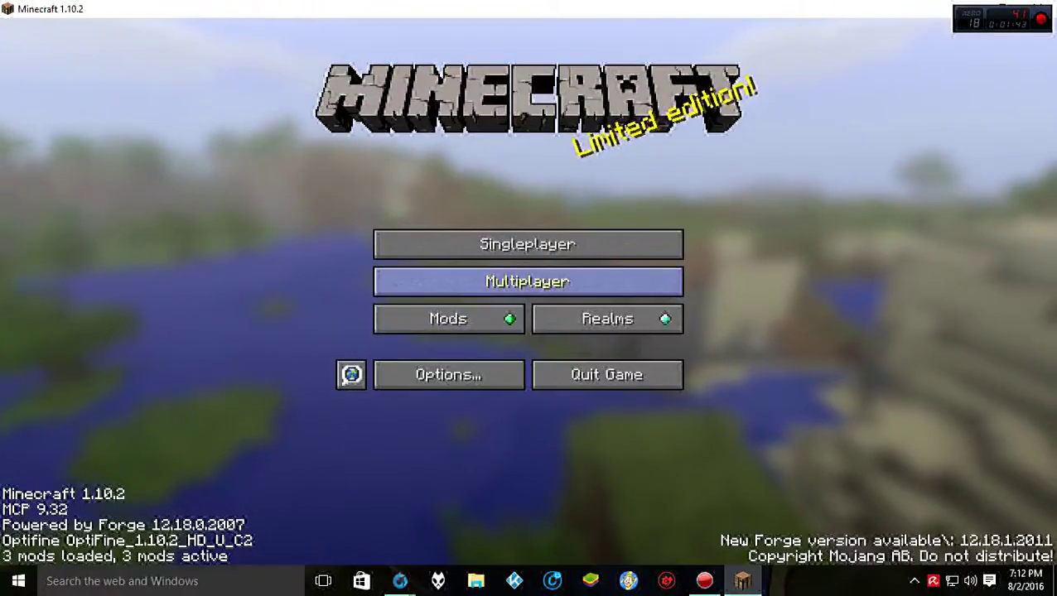
click(448, 374)
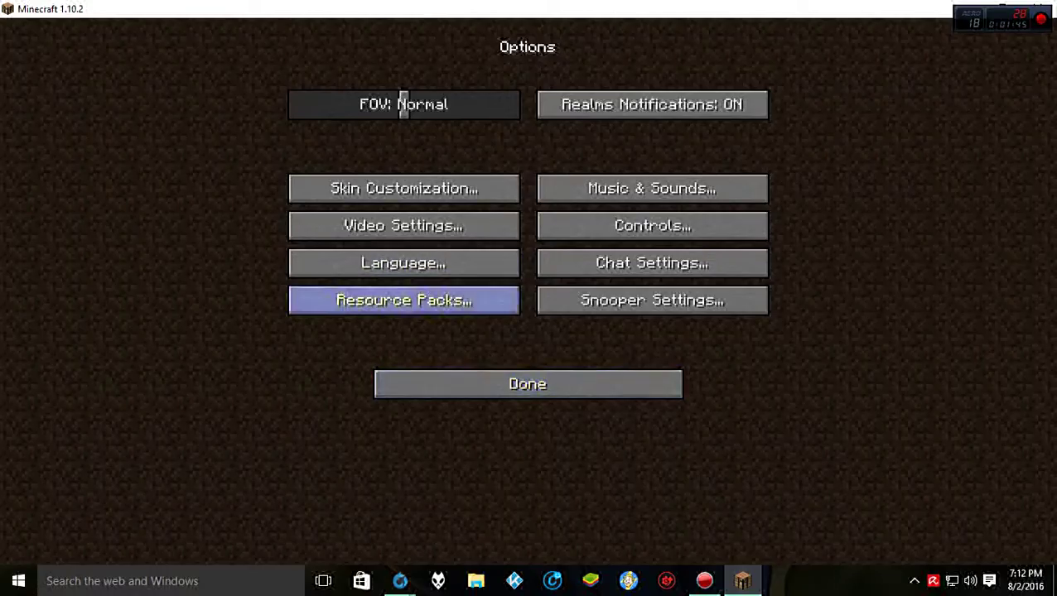
click(404, 226)
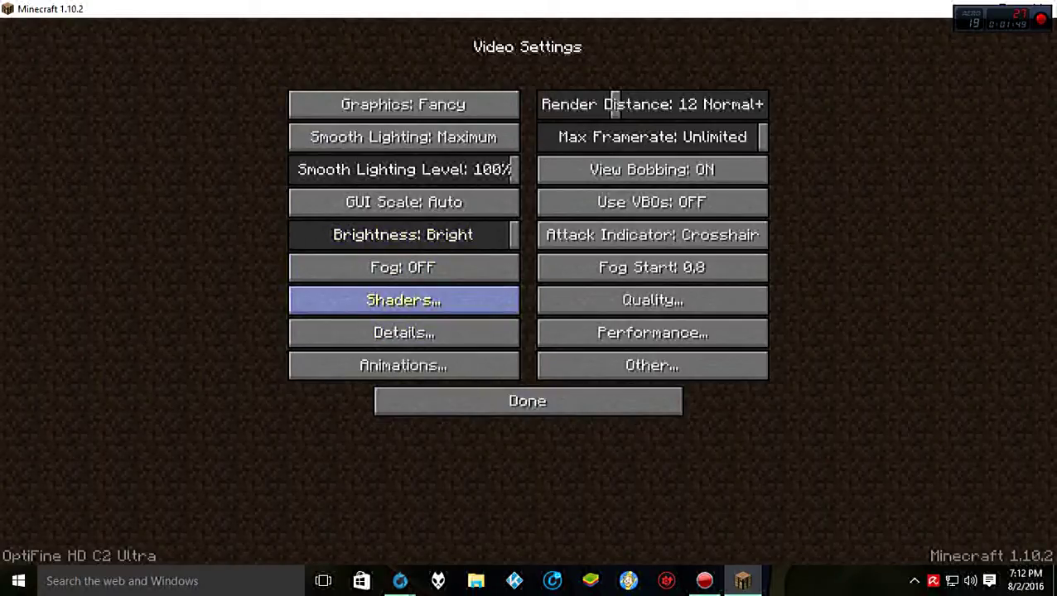
click(403, 300)
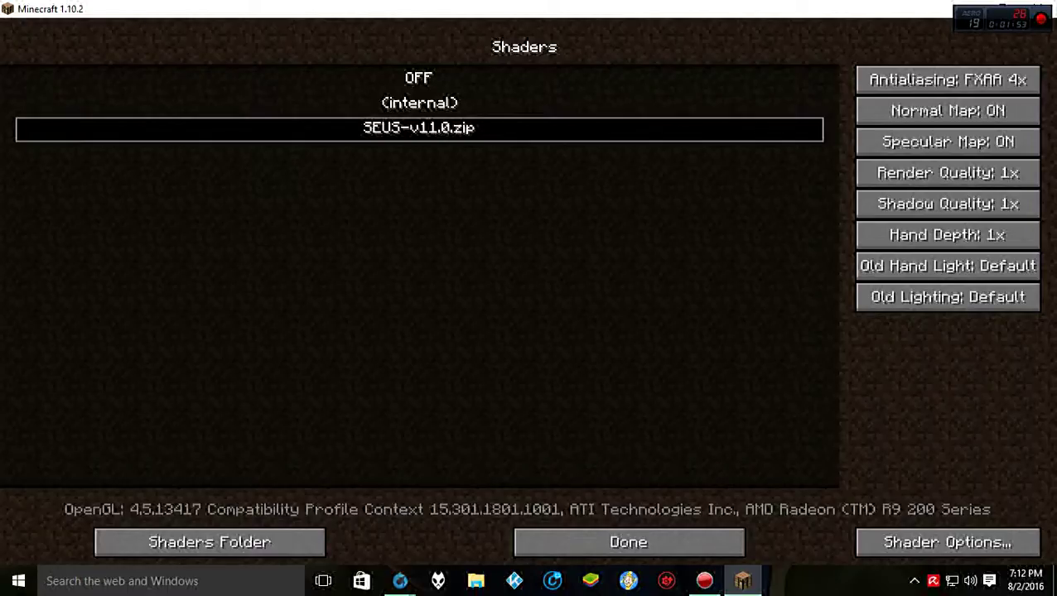
- Open the shaders folder and try to delete the existing SEUS-v11.0 archive and its text file
click(210, 543)
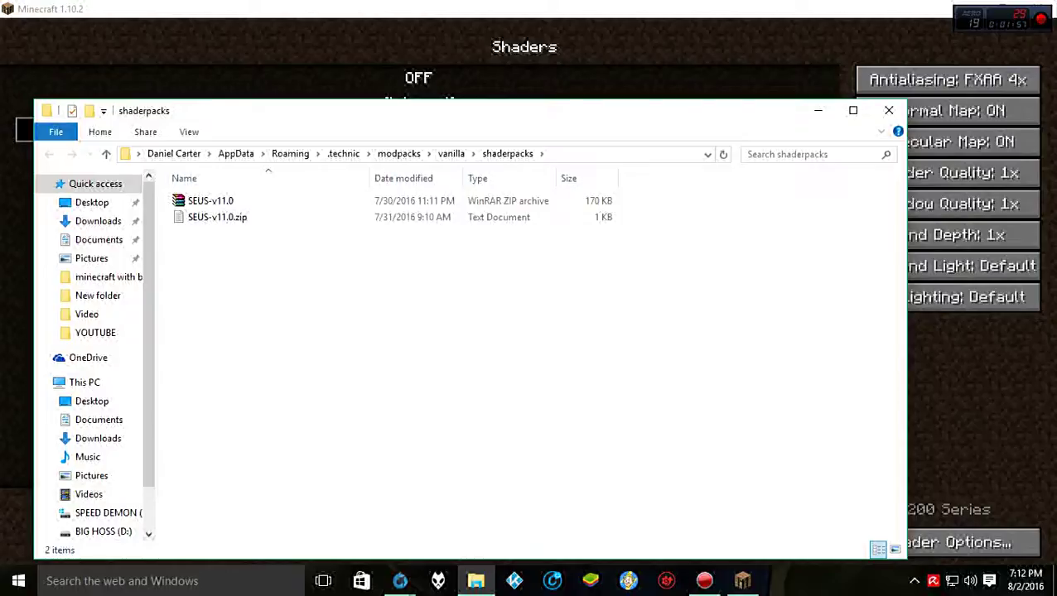
key(ctrl+a)
key(Delete)
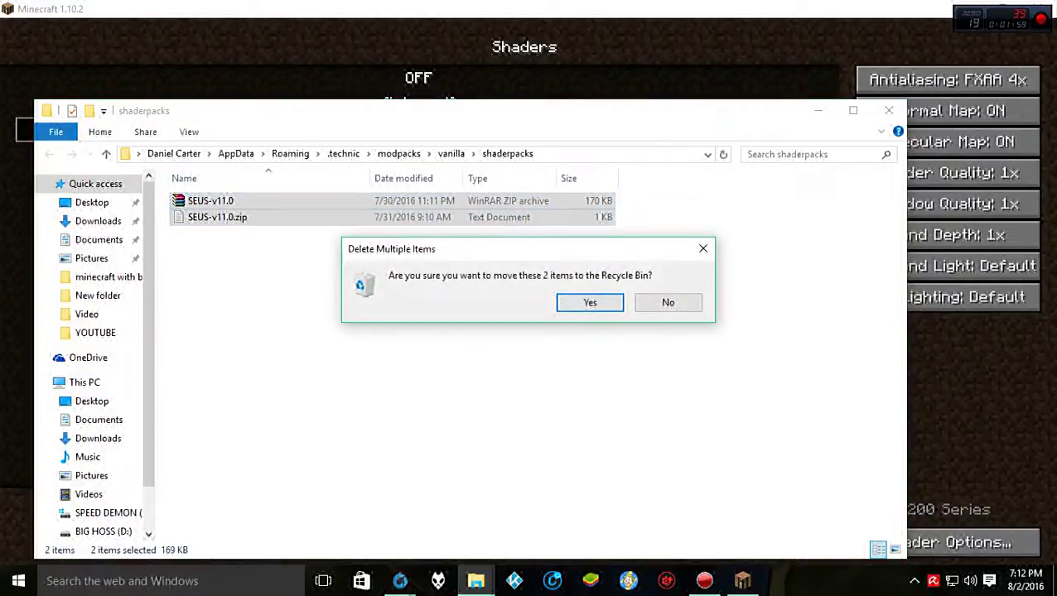
key(Return)
key(Return)
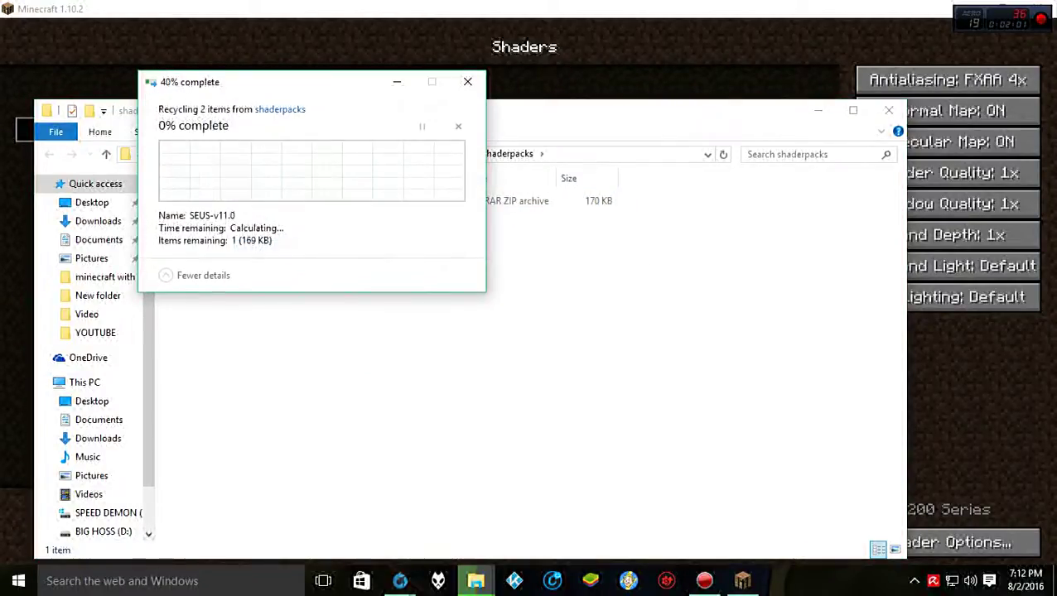
click(466, 82)
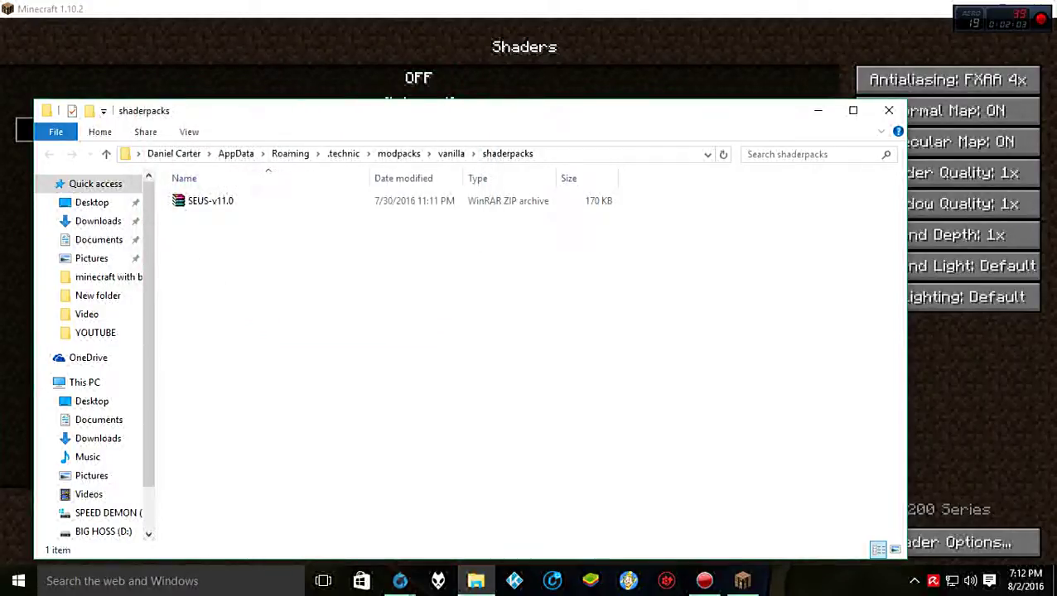
- Copy SEUS-v11.0(1).zip from the browser's downloads list into the shaderpacks folder
mouse_move(400, 581)
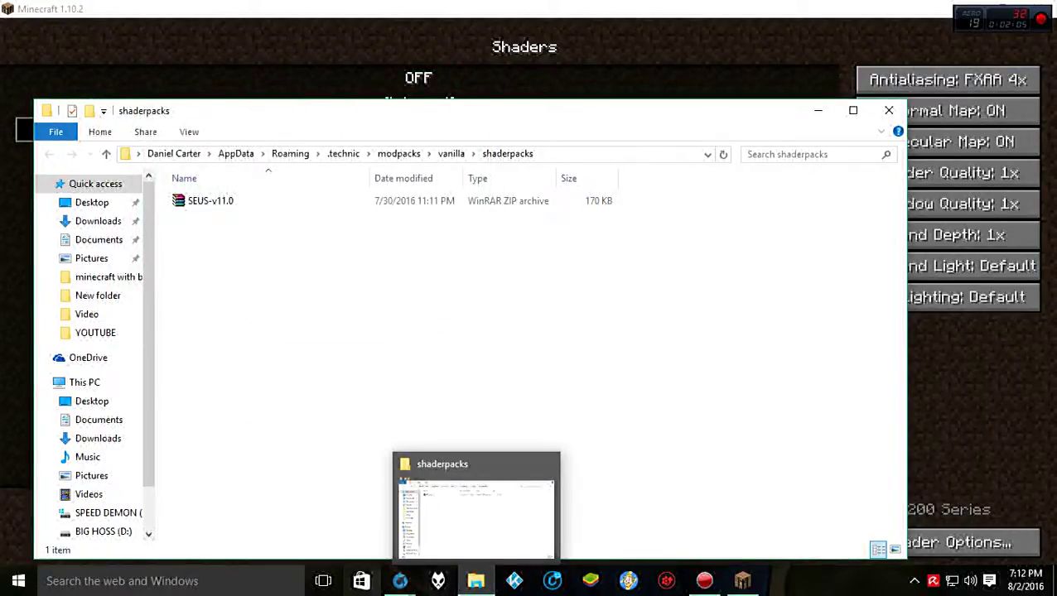
click(466, 513)
drag(246, 83, 695, 290)
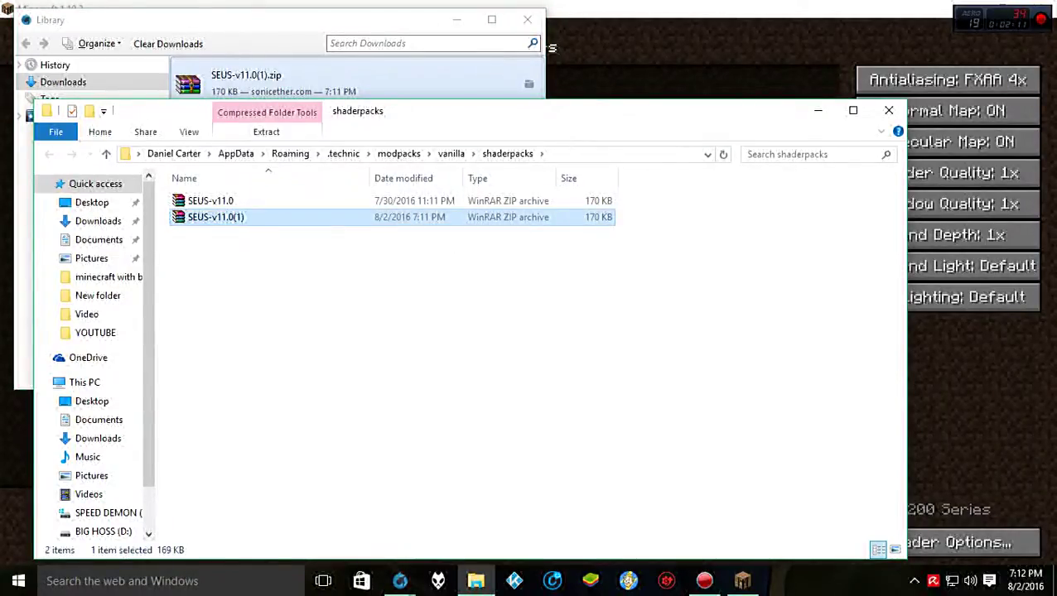
- Close the downloads and shaderpacks windows and apply SEUS-v11.0(1).zip as Minecraft's active shader
click(527, 19)
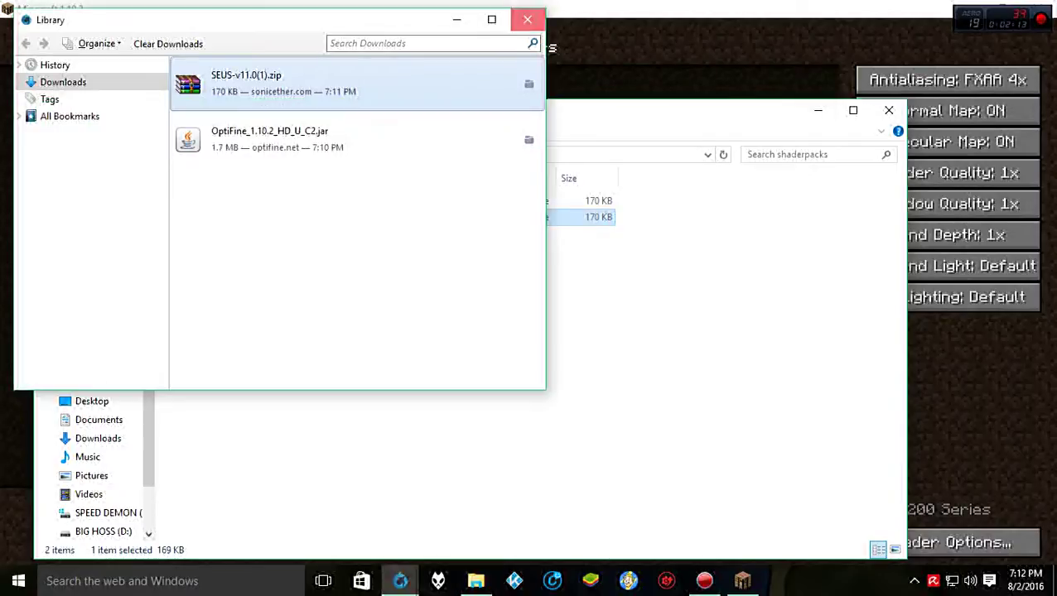
click(888, 110)
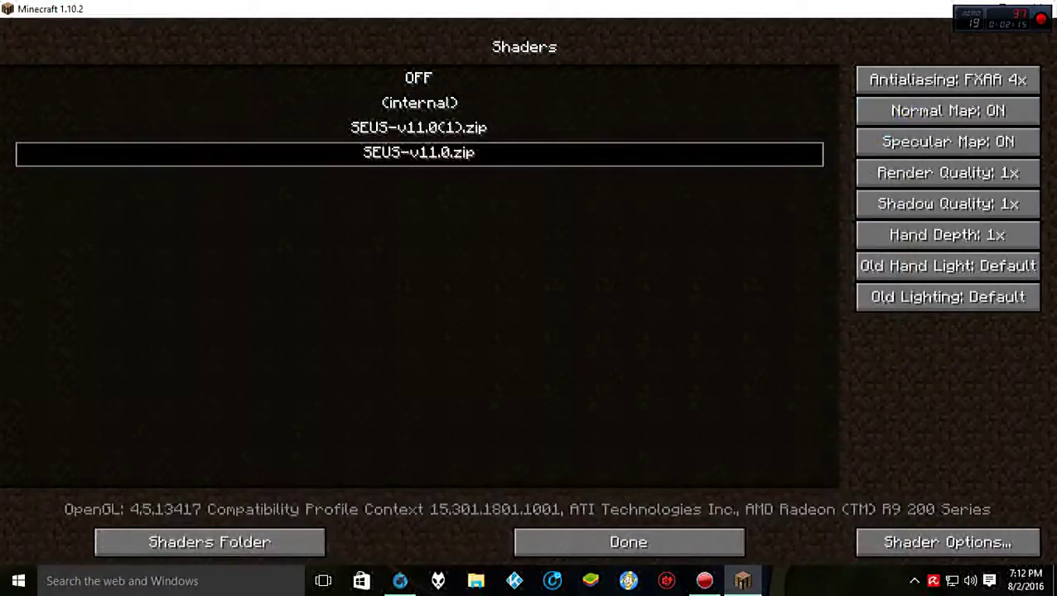
click(419, 129)
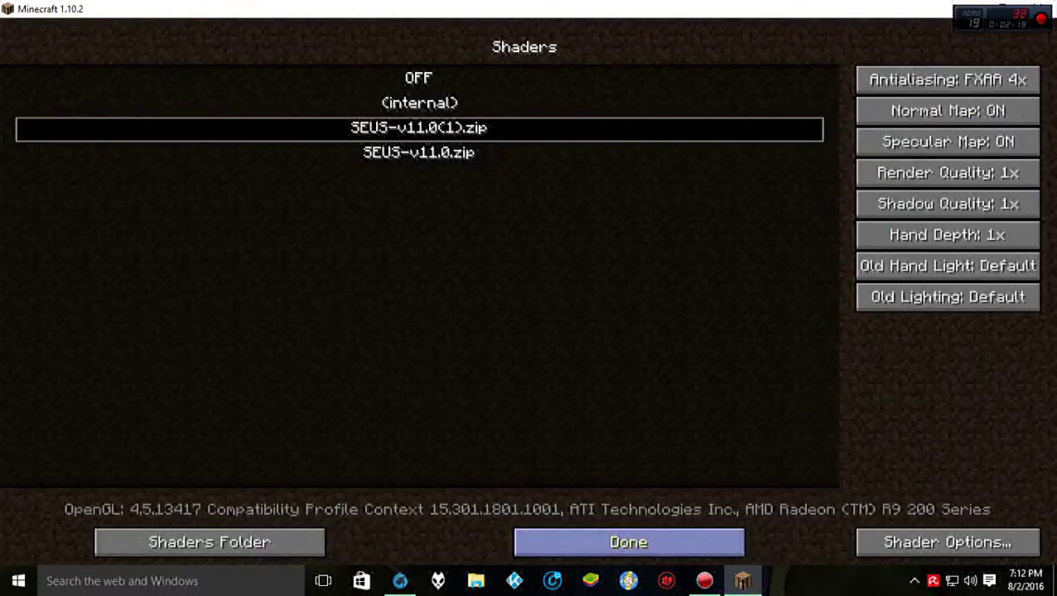
click(628, 542)
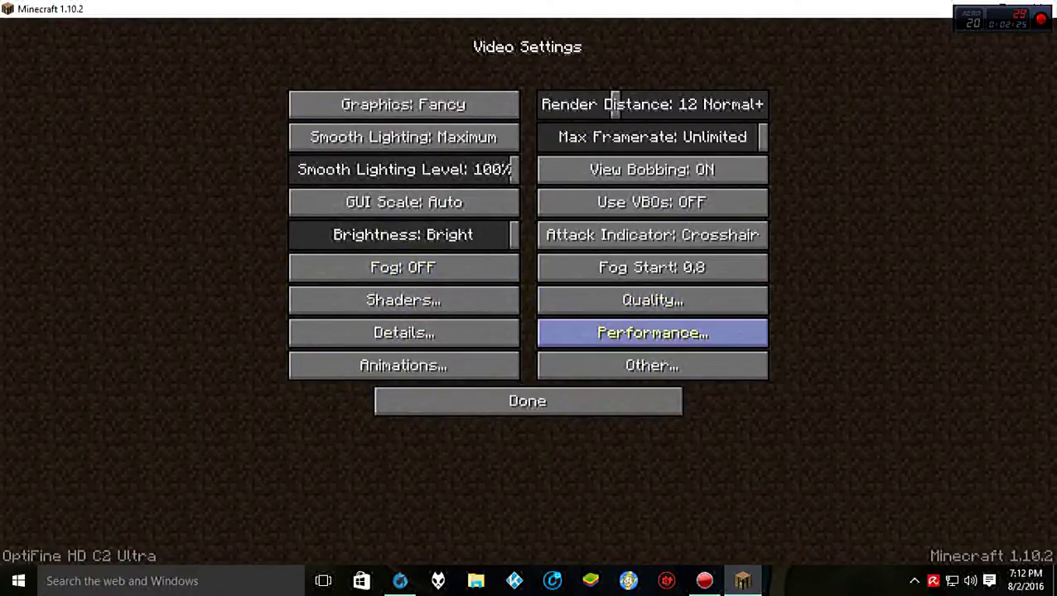
- Try to enable Fast Render in the performance settings, then return to the video settings
click(652, 332)
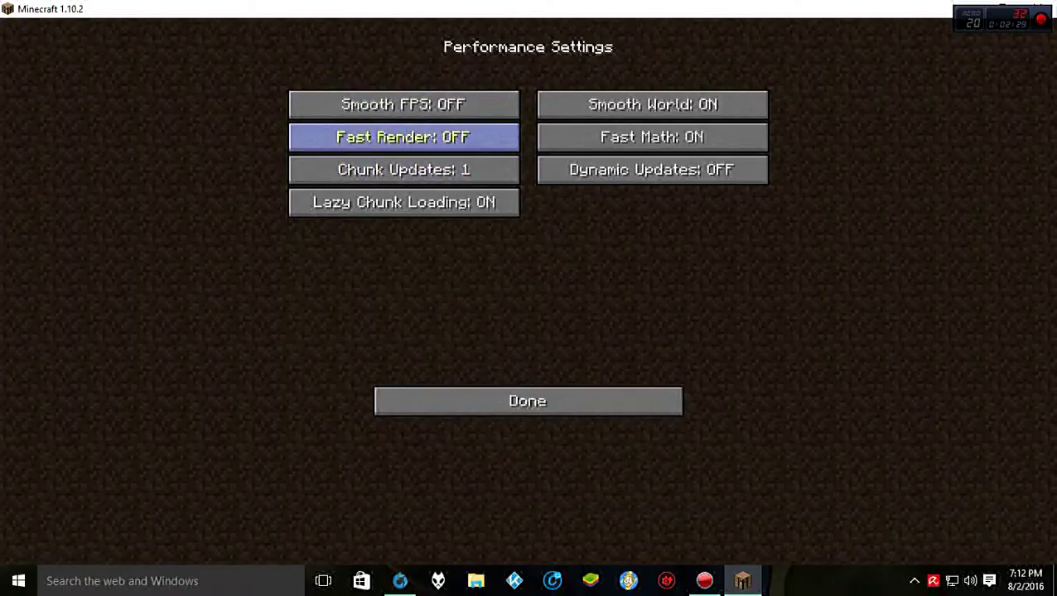
click(403, 137)
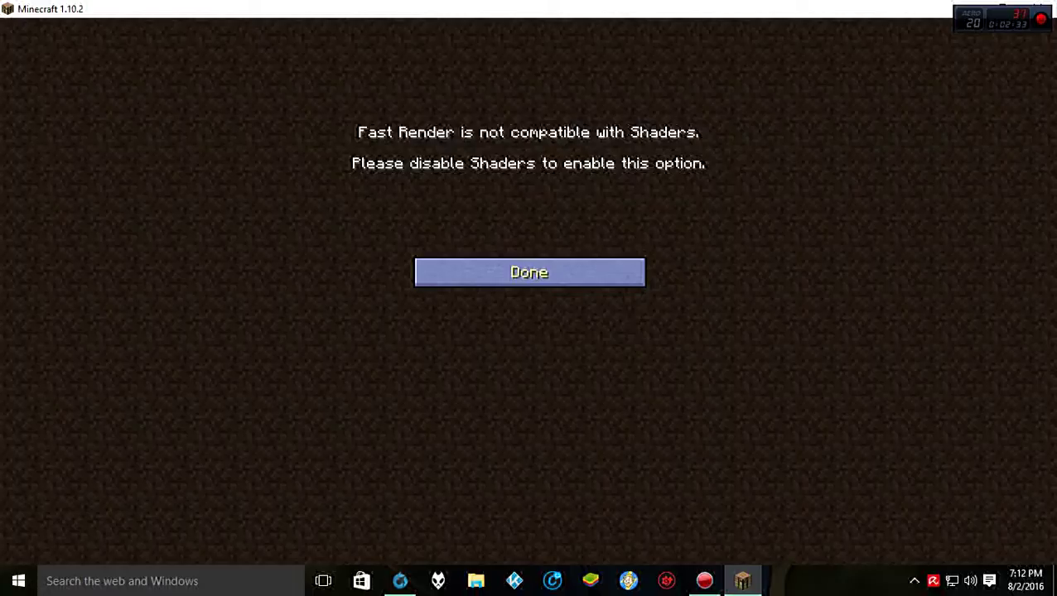
click(529, 273)
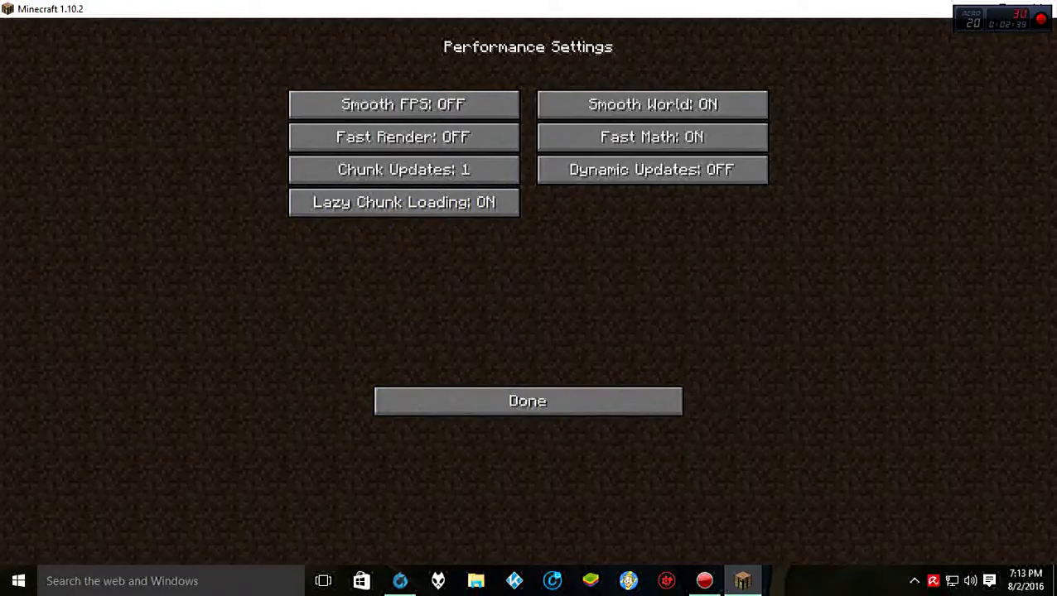
click(527, 400)
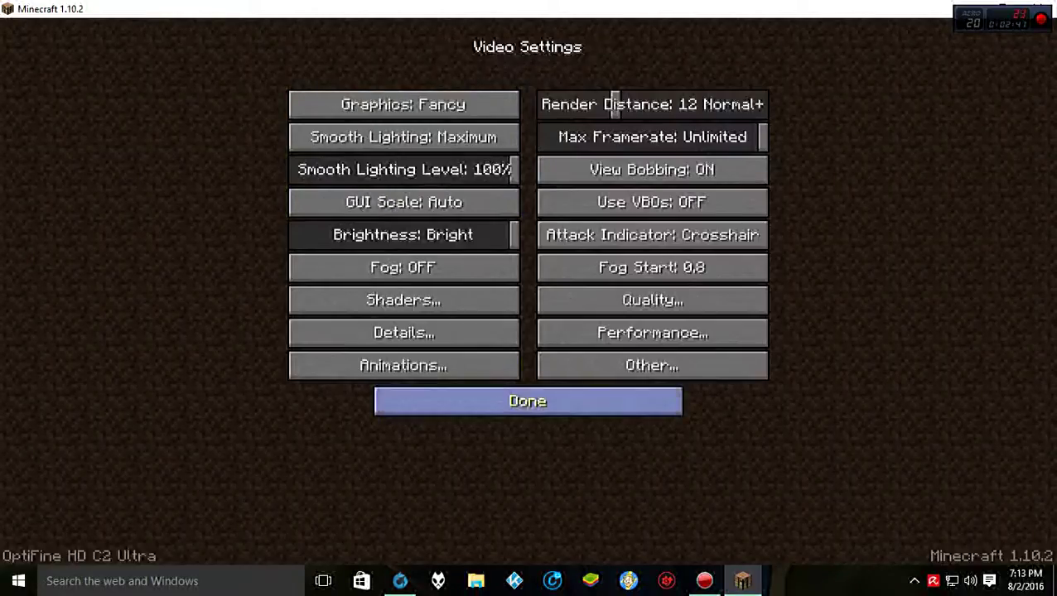
- Leave the options for the title screen and load a singleplayer world
click(528, 401)
click(527, 384)
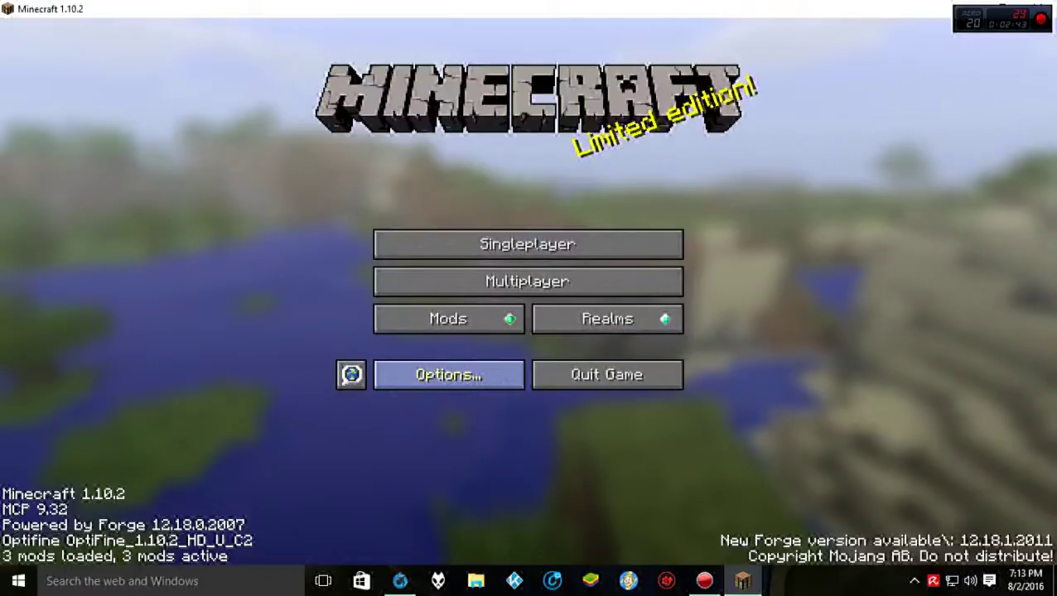
click(528, 244)
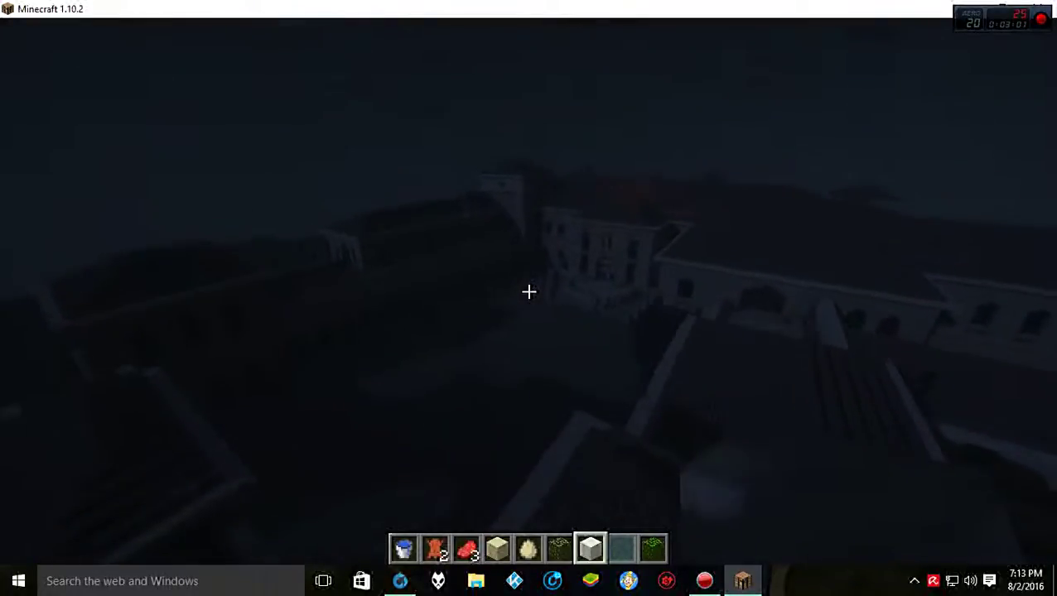
- Set the world time to 100 with a chat command and view the mansion courtyard in daylight
key(slash)
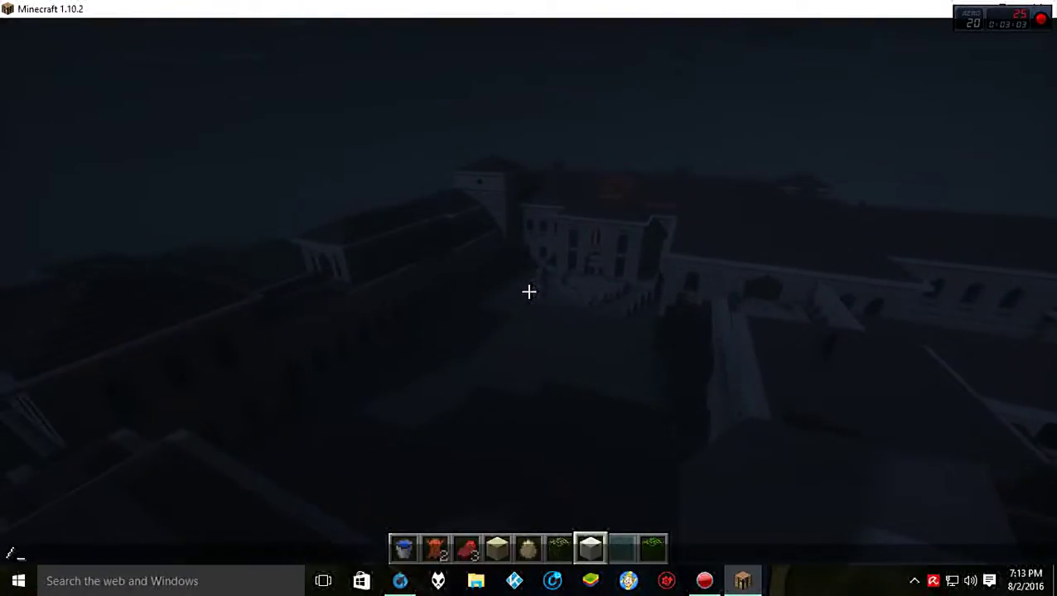
text(set time)
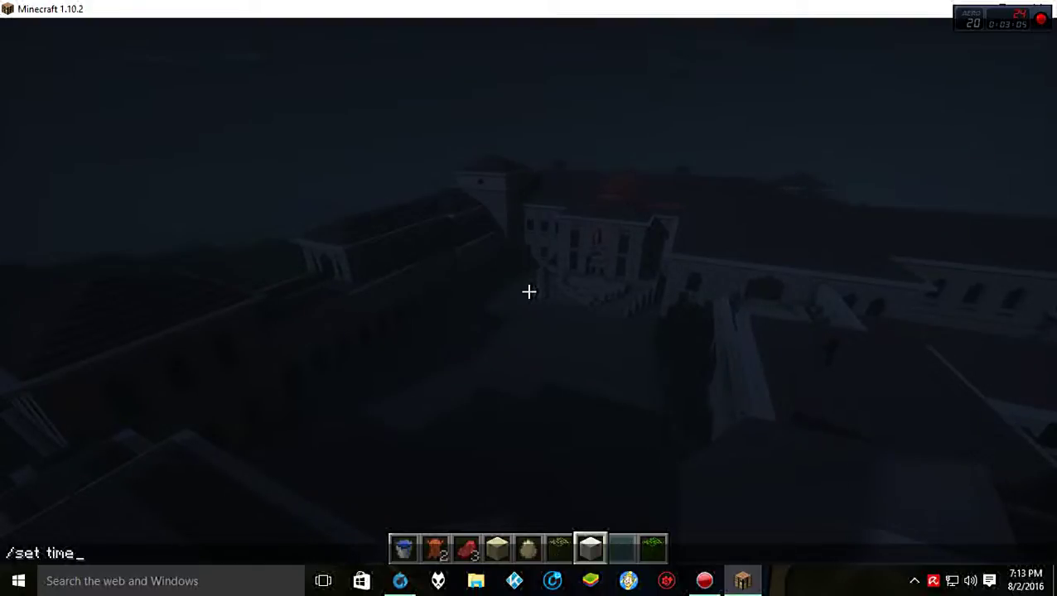
text( 1000)
key(Return)
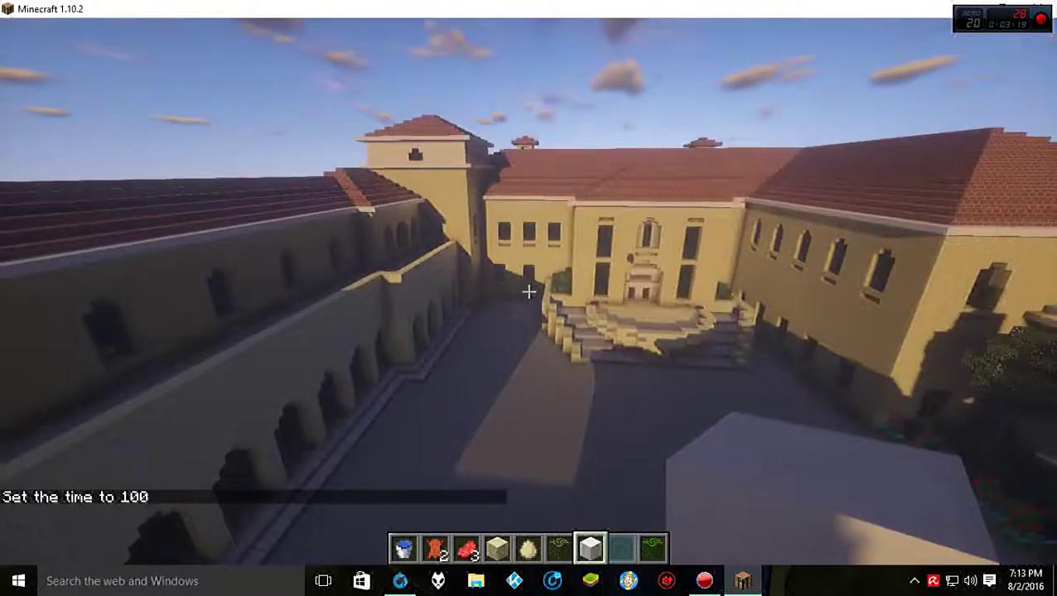
key(w)
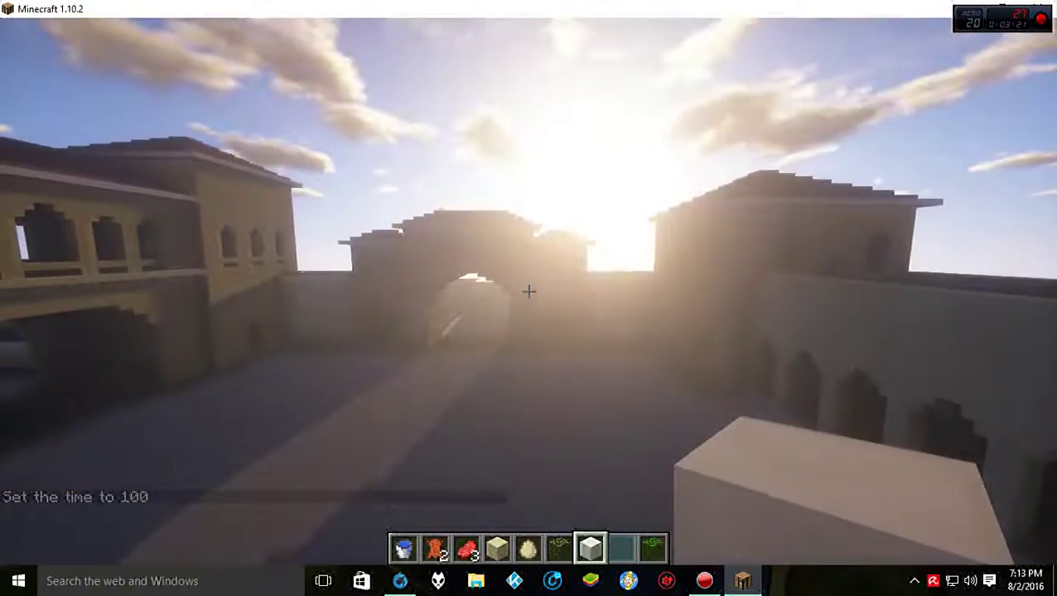
mouse_move(529, 290)
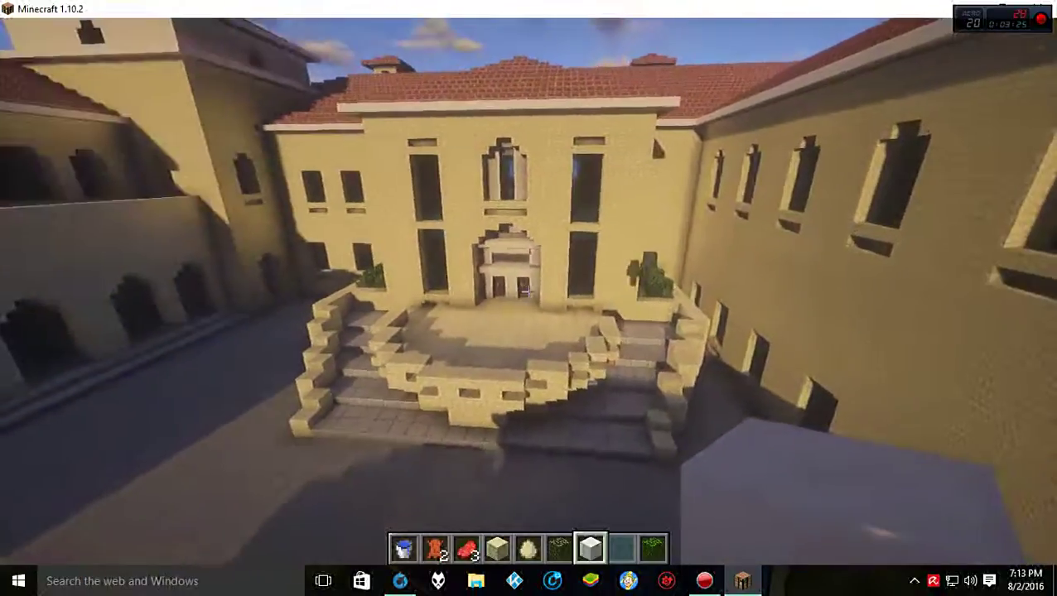
- Activate the unzipped Soartex_Fanver resource pack and return to the game world
key(Escape)
click(448, 293)
click(431, 299)
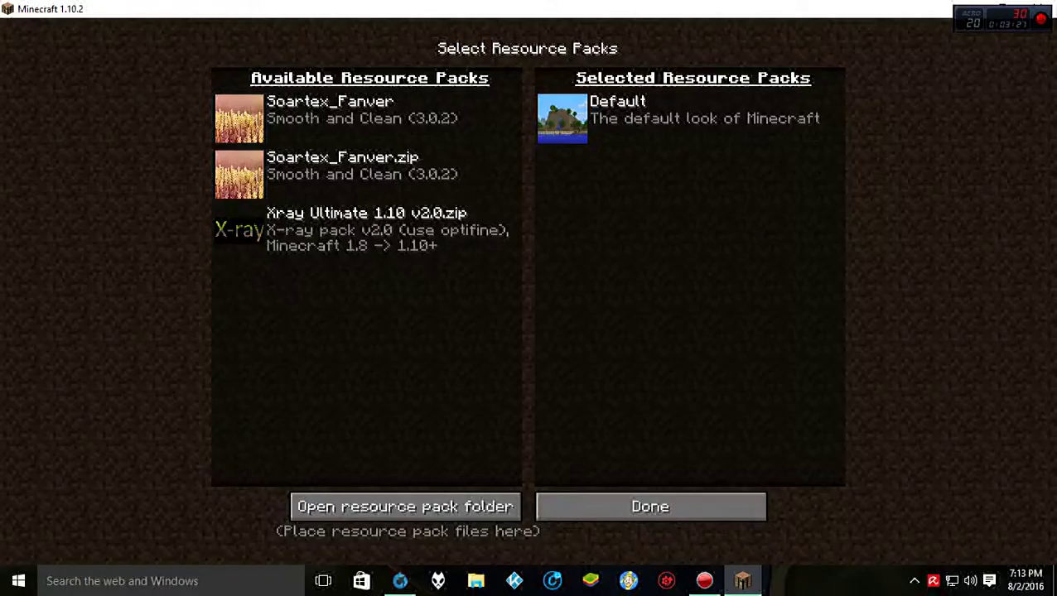
click(239, 118)
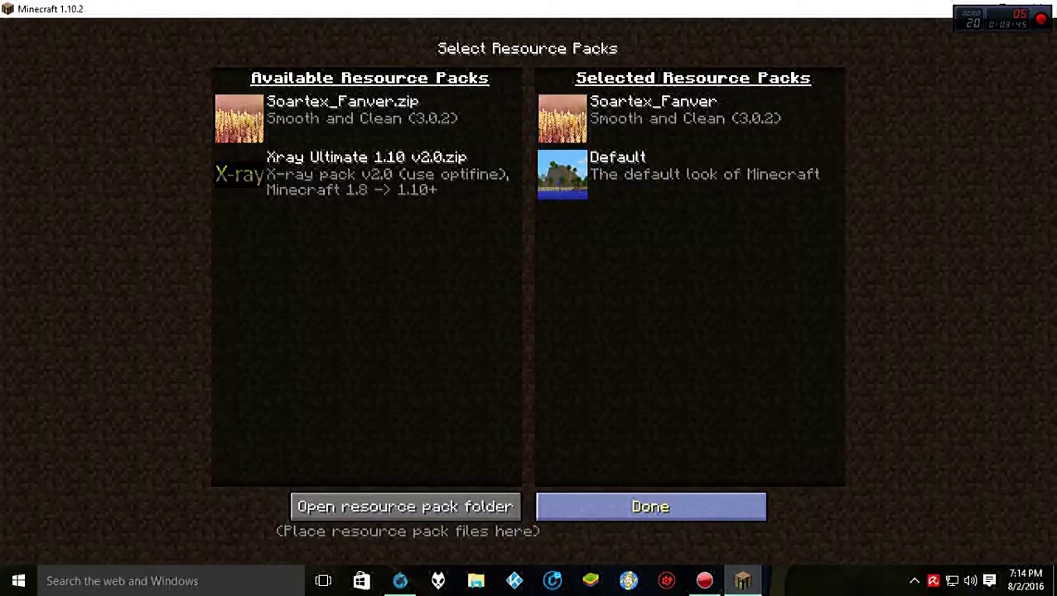
key(Escape)
key(Escape)
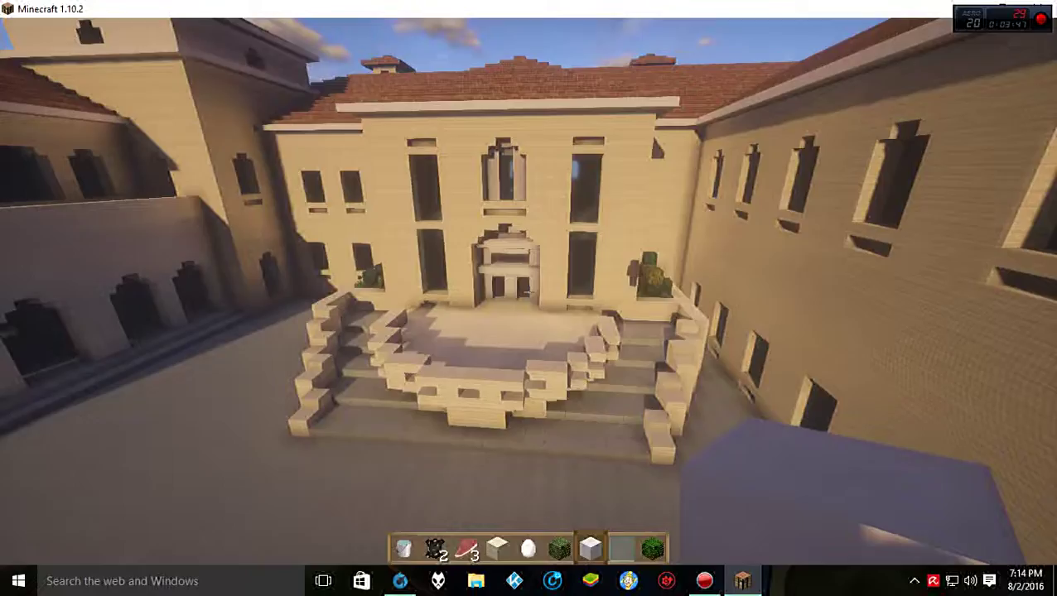
- Tour the mansion's courtyard and pool from above and check the frame rate on the debug overlay
key(w)
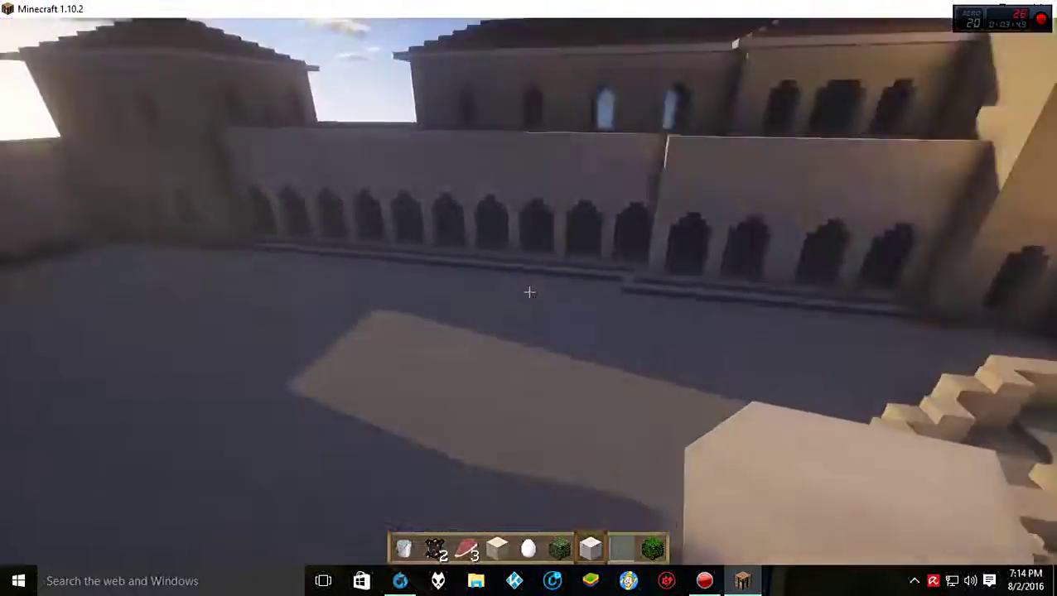
key(w)
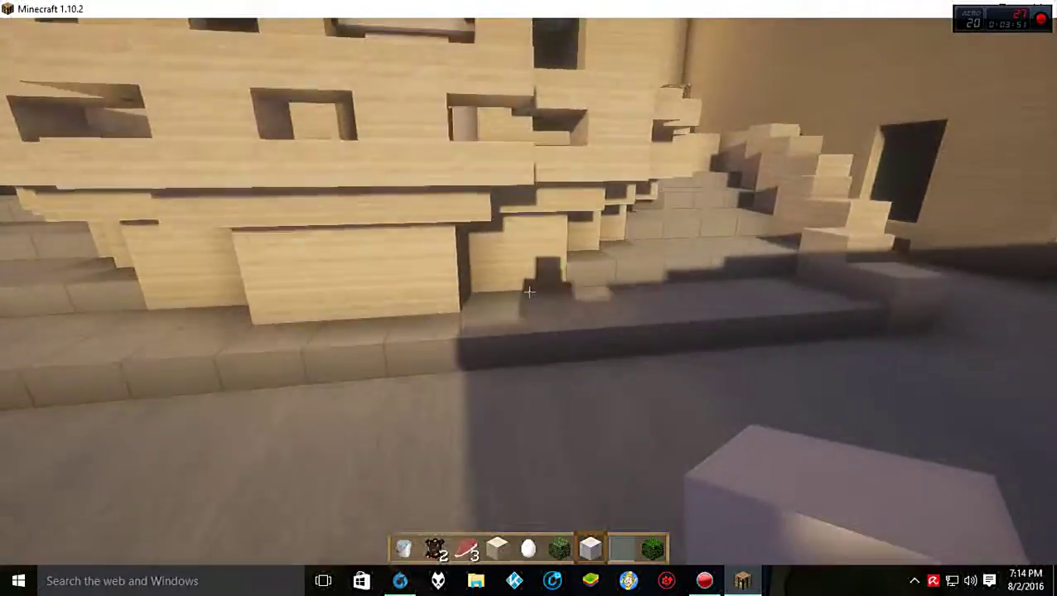
mouse_move(529, 291)
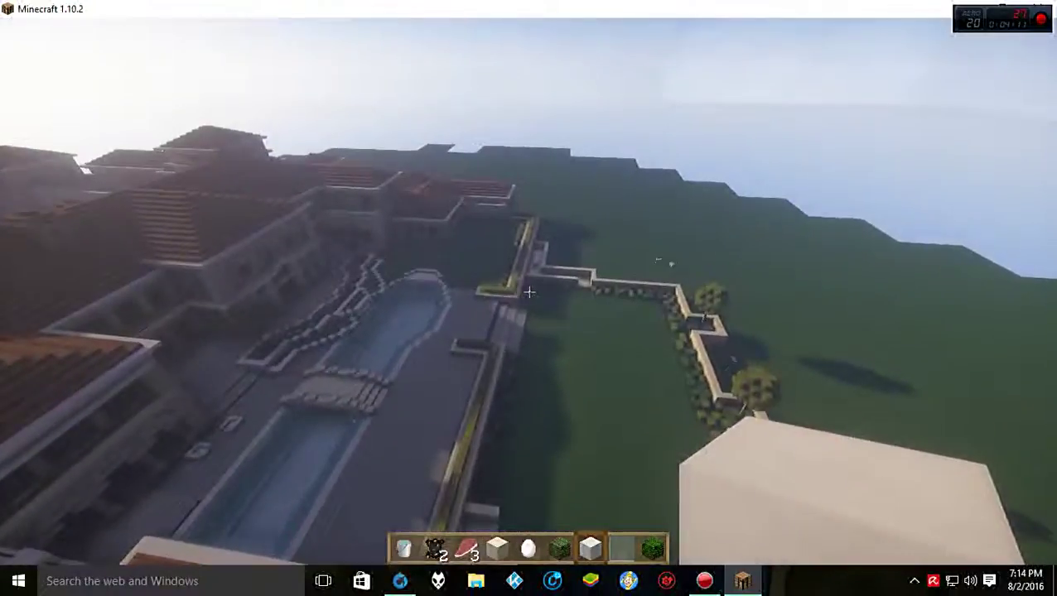
key(F3)
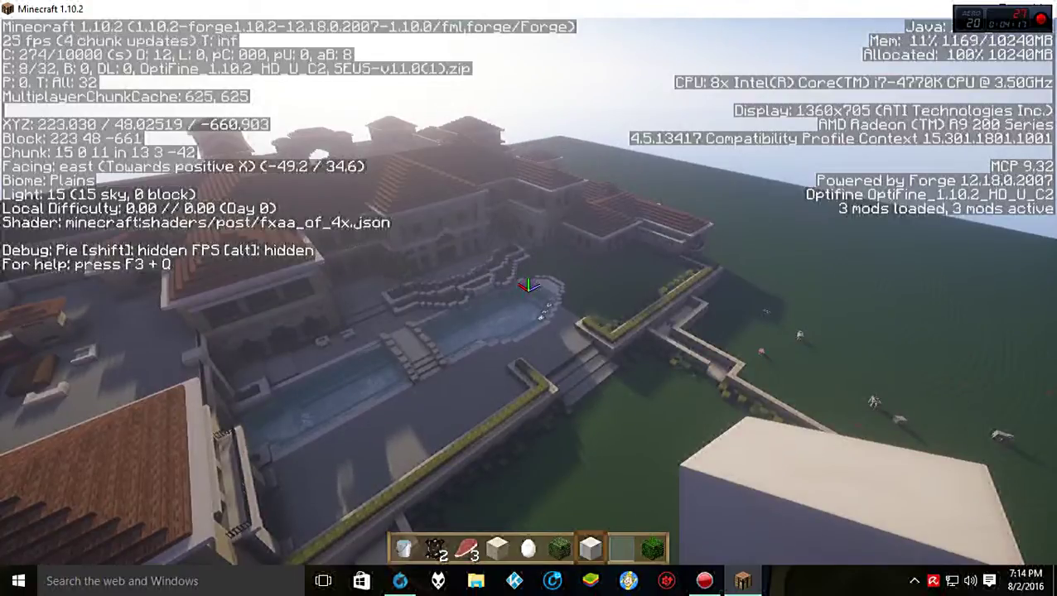
key(F3)
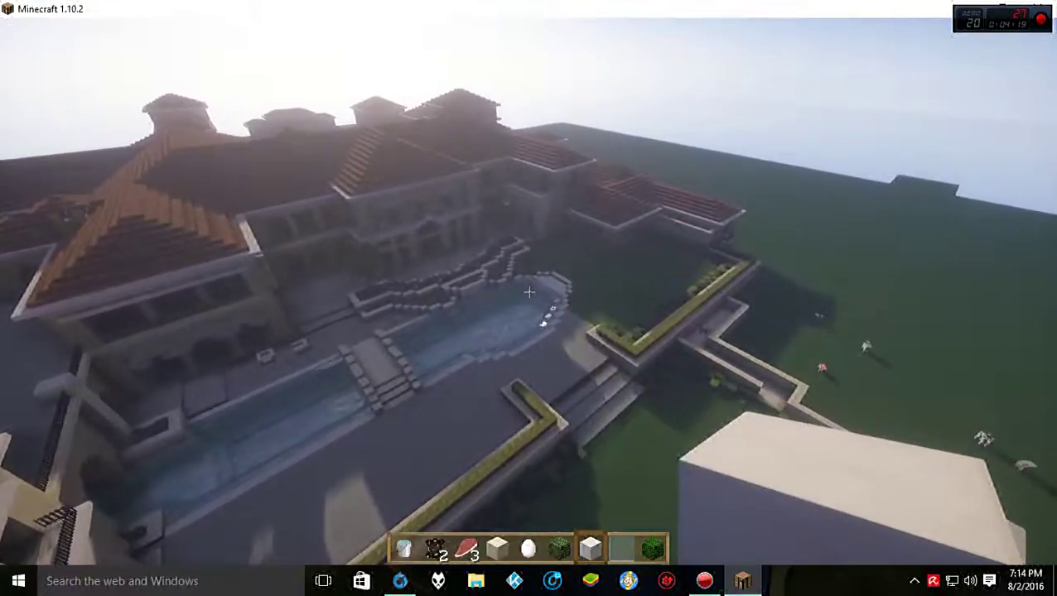
- Descend past the pool to the lawn and check the debug overlay's frame rate at ground level
key(w)
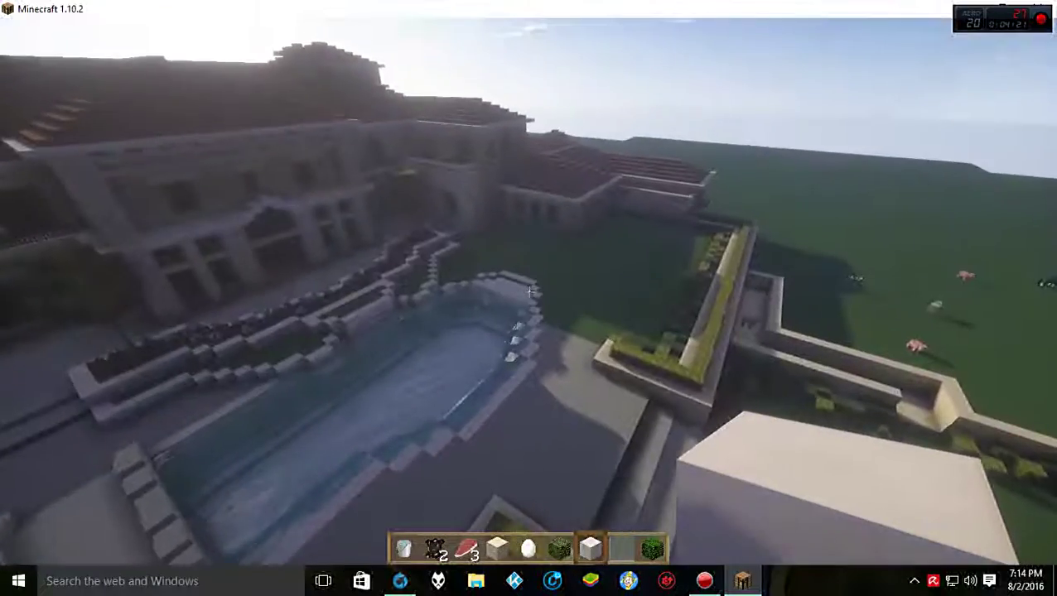
key(w)
key(shift)
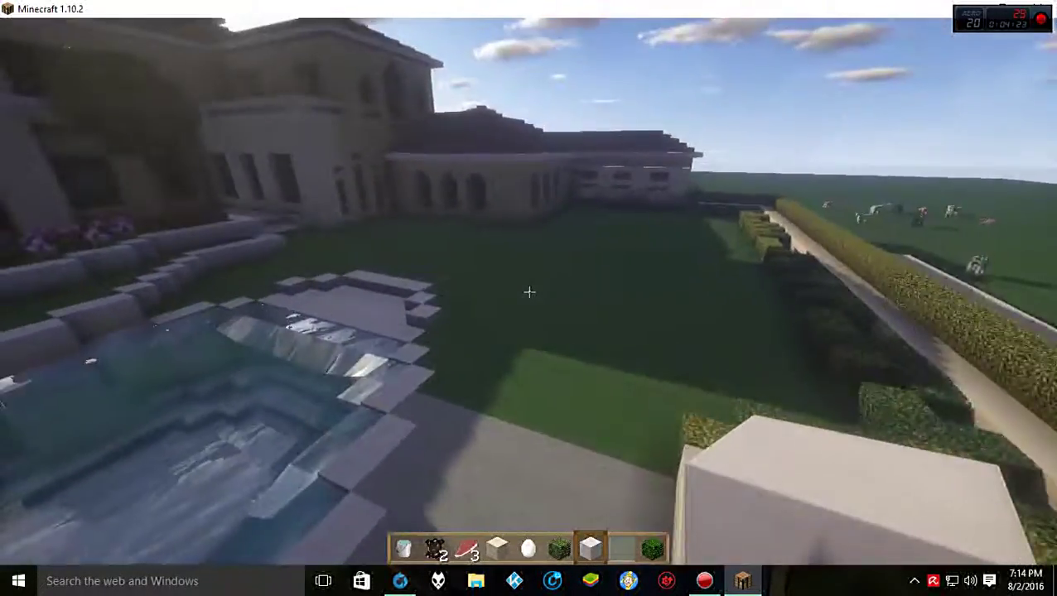
key(F3)
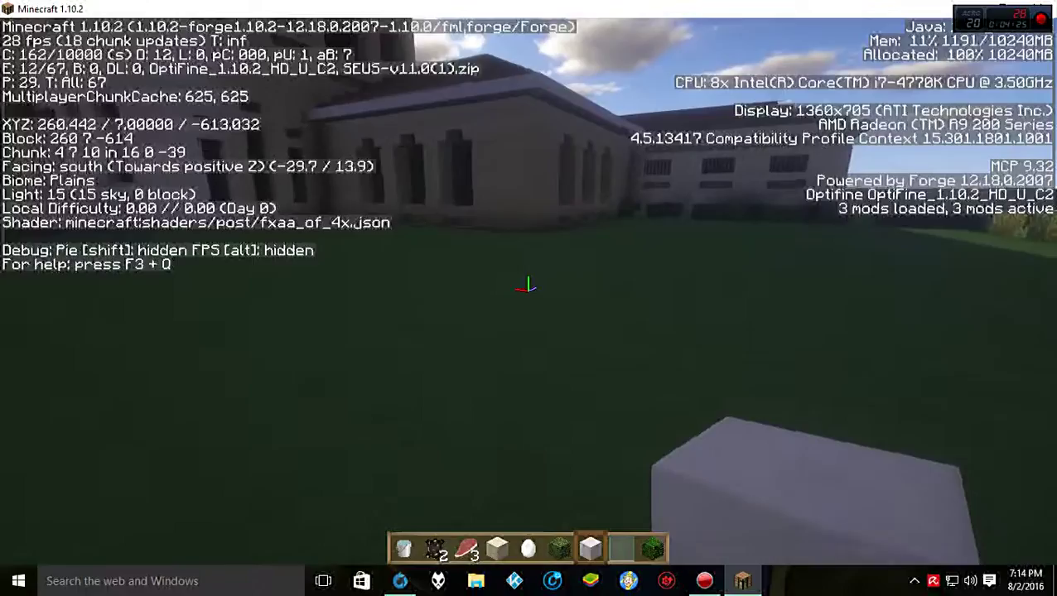
key(w)
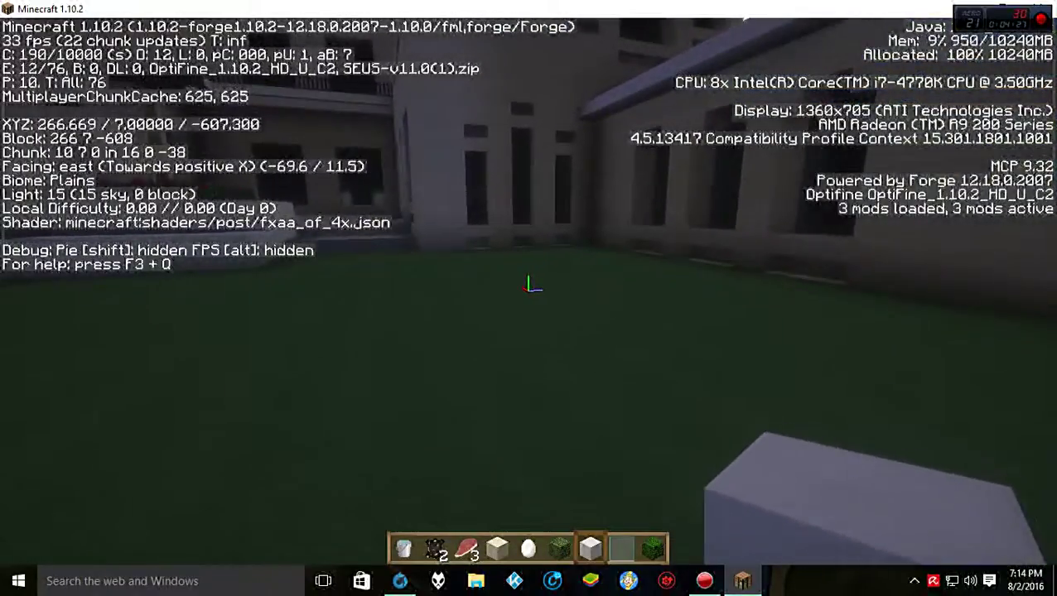
key(F3)
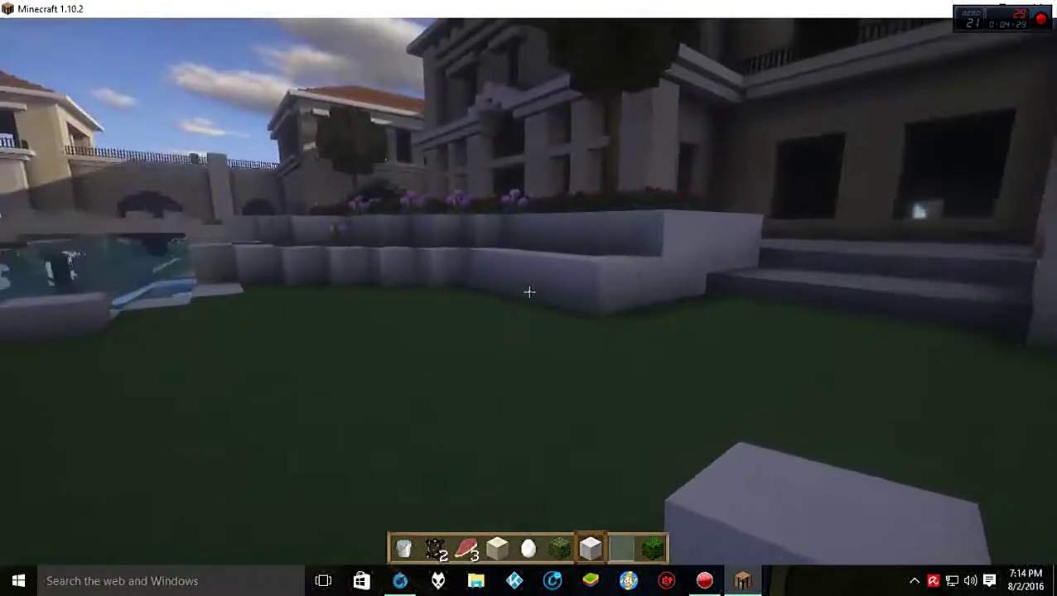
key(w)
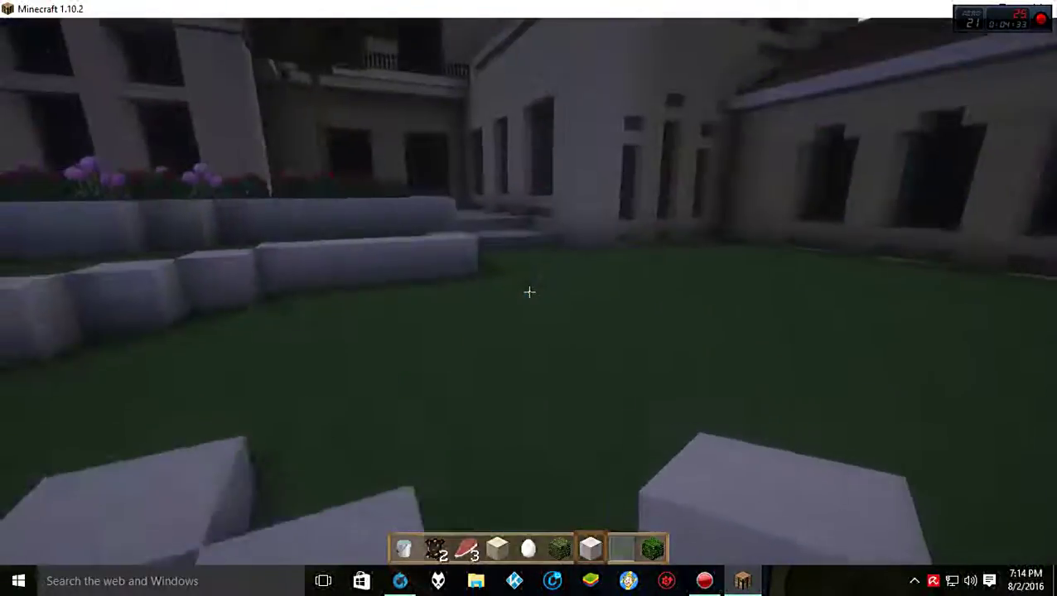
- Review the Detail and Animation pages of the video settings, then return to the game
key(Escape)
click(447, 294)
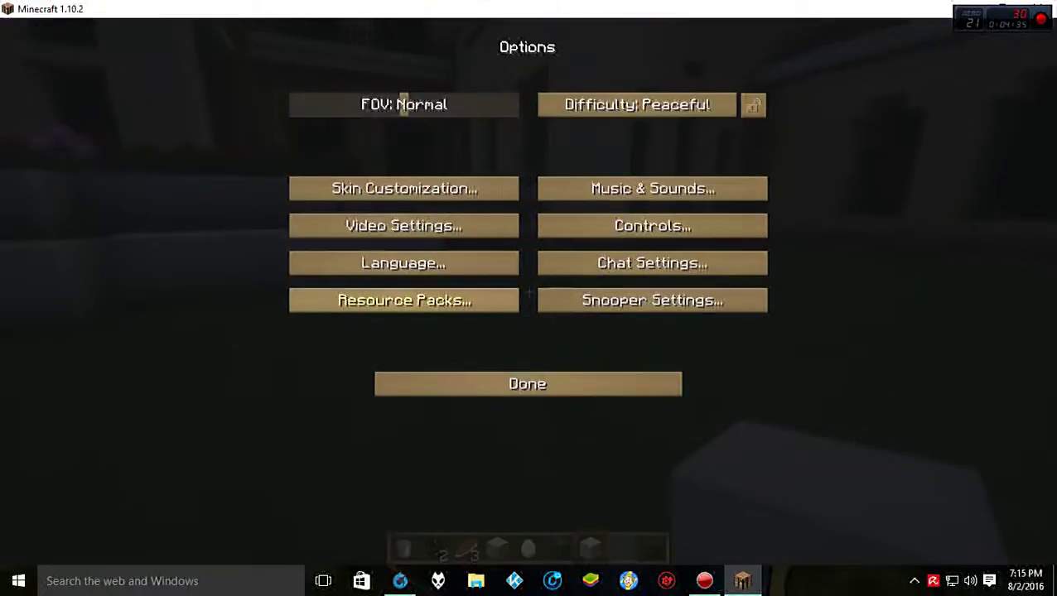
click(403, 219)
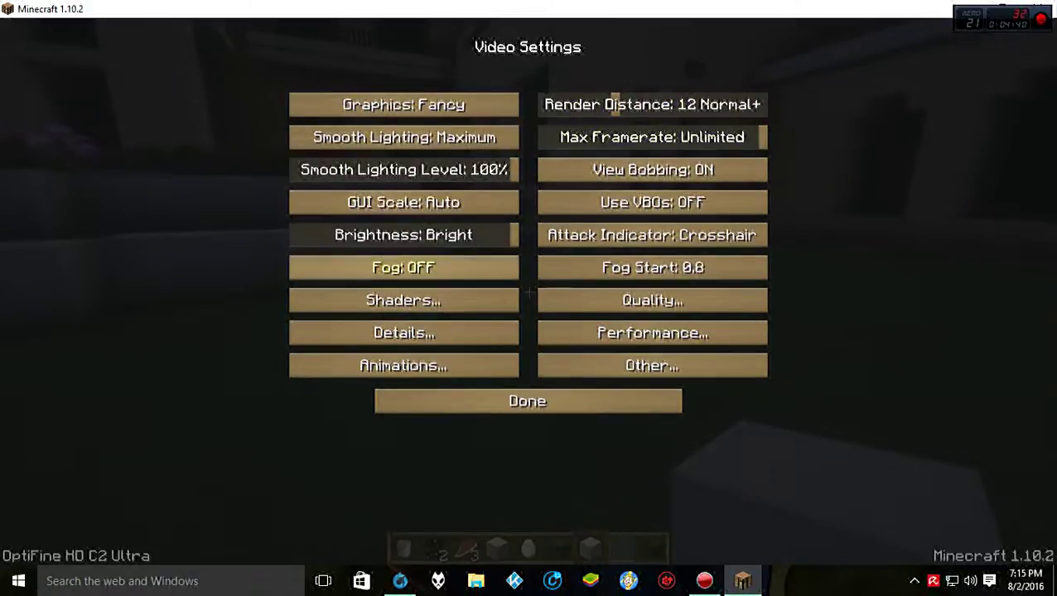
click(403, 333)
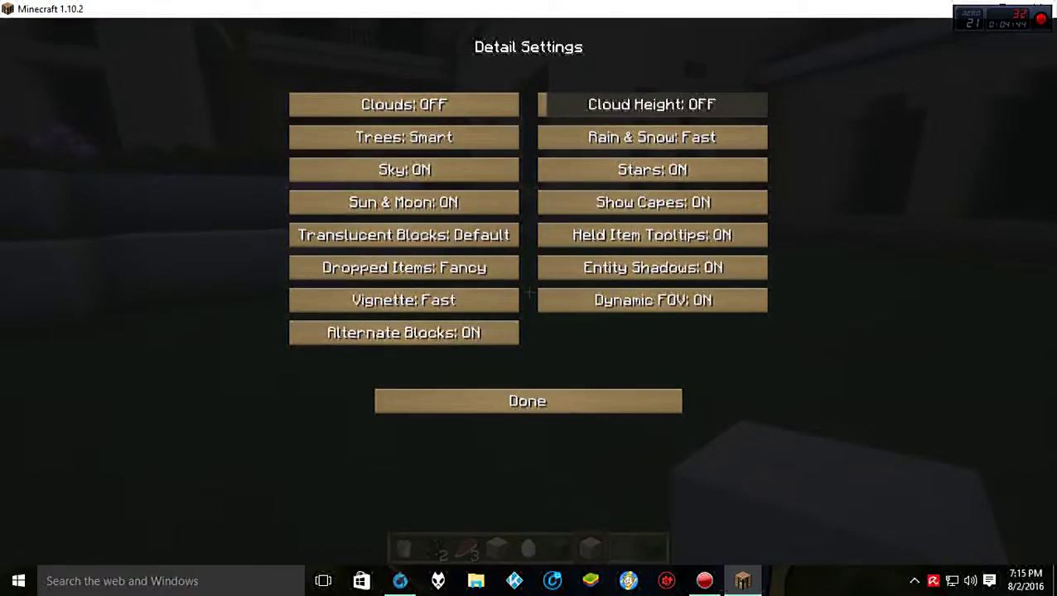
click(527, 401)
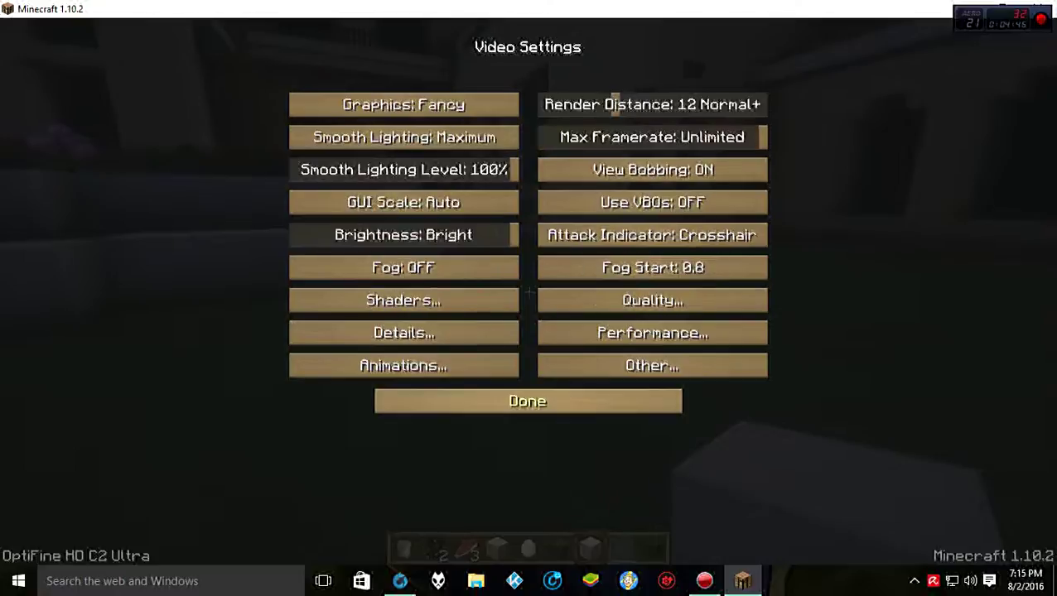
click(403, 365)
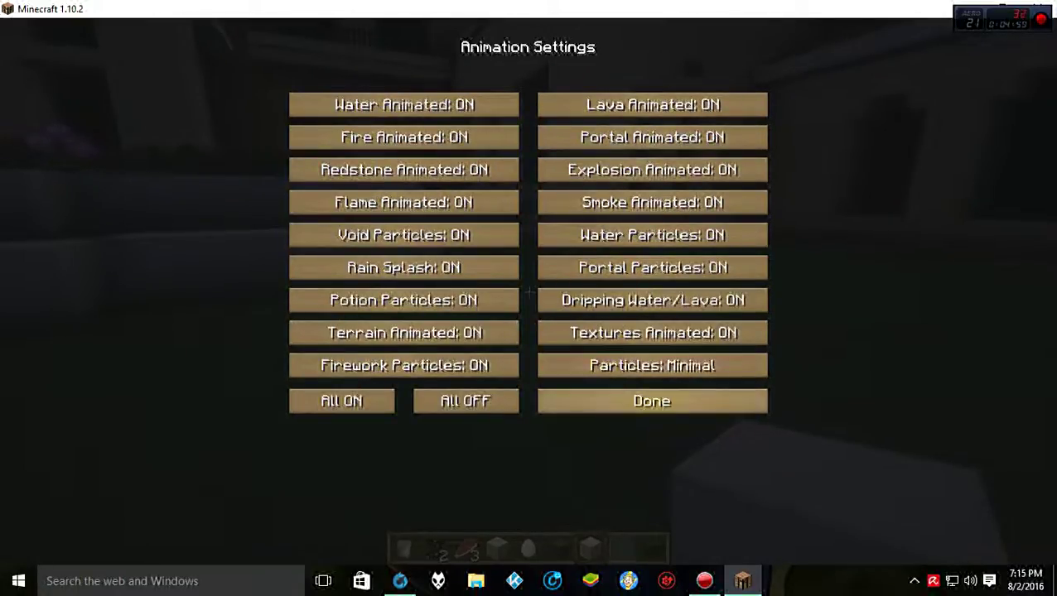
click(652, 401)
key(Escape)
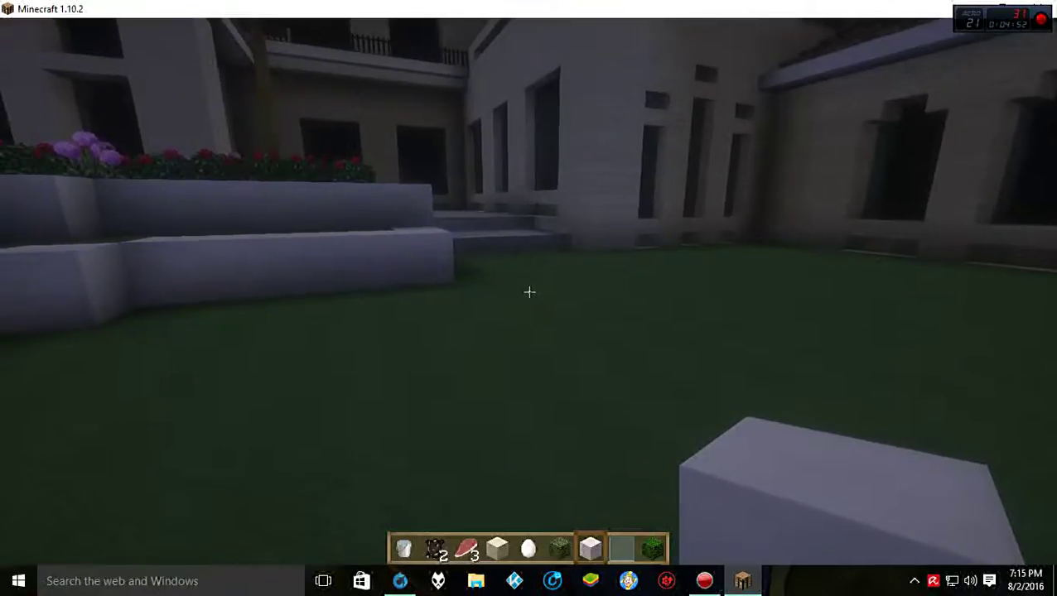
- Show the debug overlay and walk across the lawn onto the mansion's steps while checking the frame rate
key(F3)
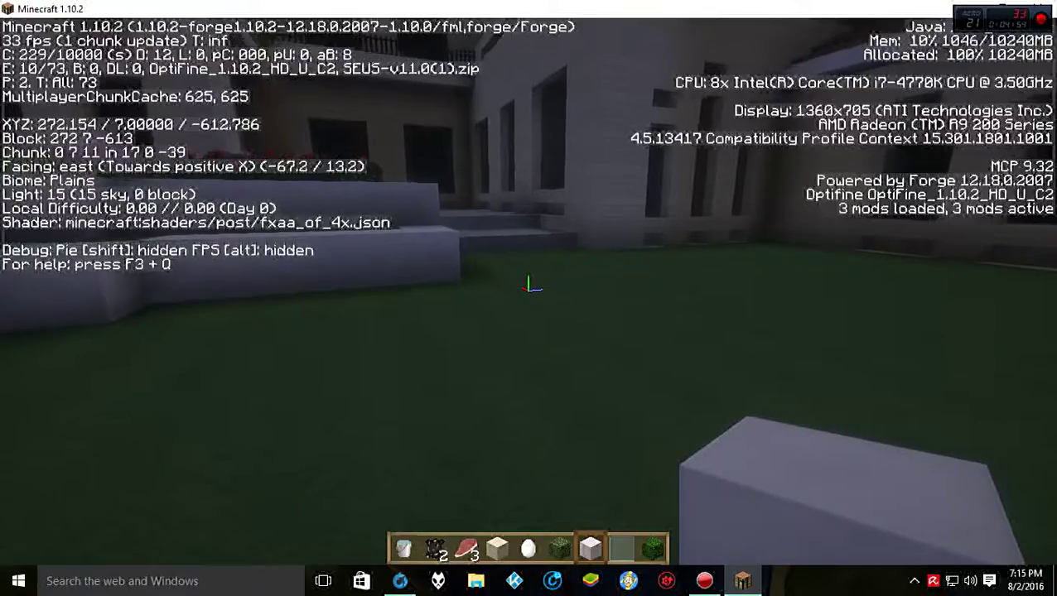
key(s)
key(d)
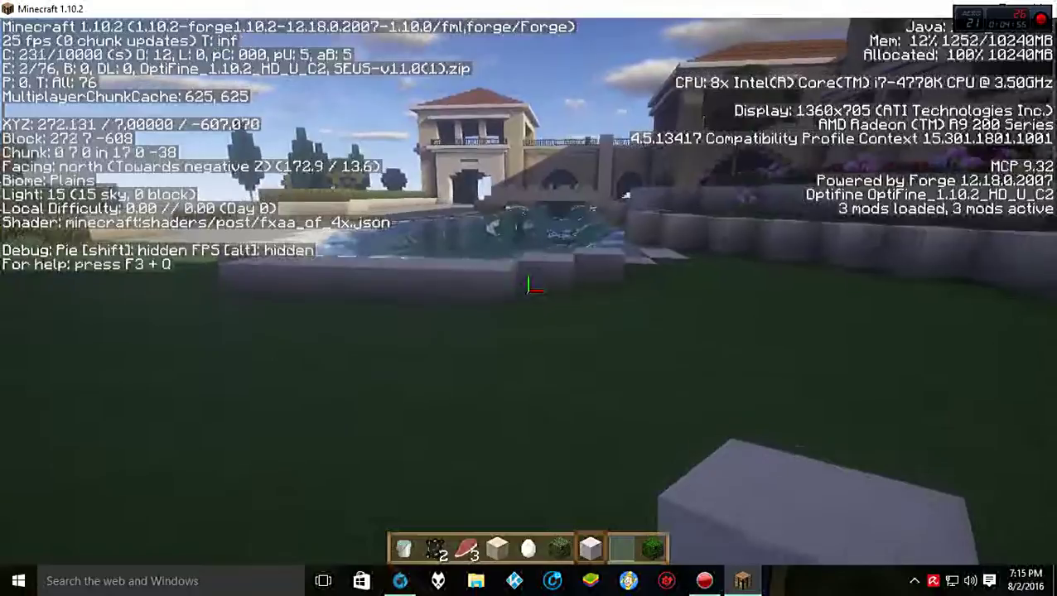
key(w)
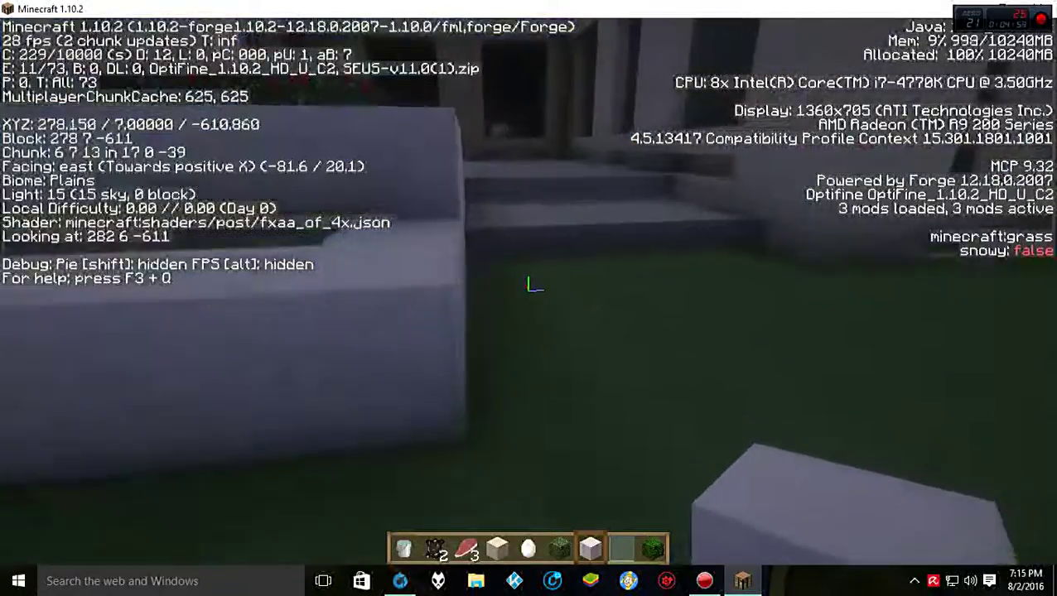
key(w)
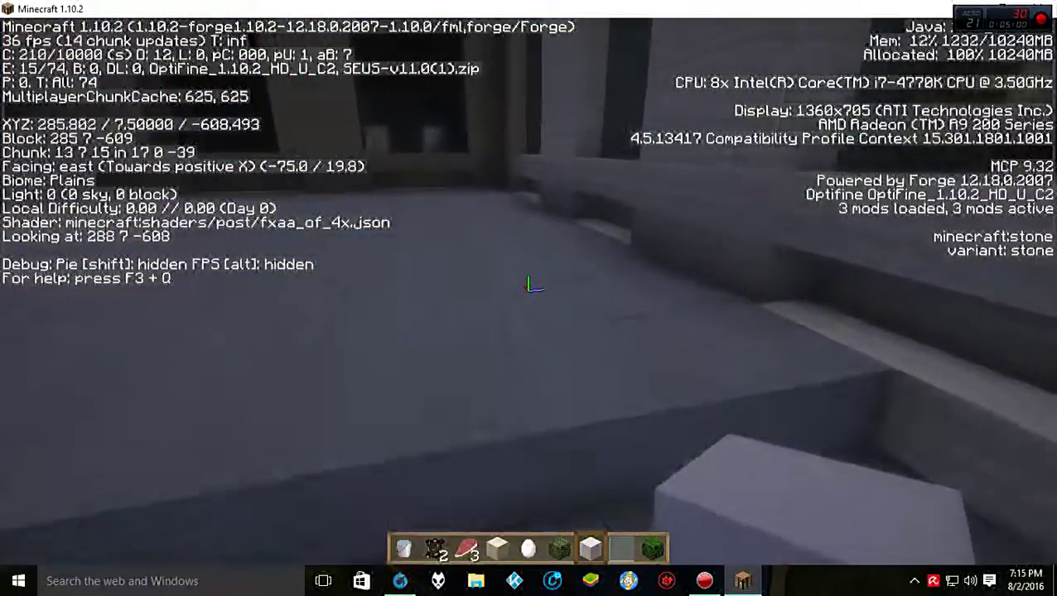
- Walk from the mansion's steps past the flower bed toward the pool, checking the frame rate on the debug overlay
key(w)
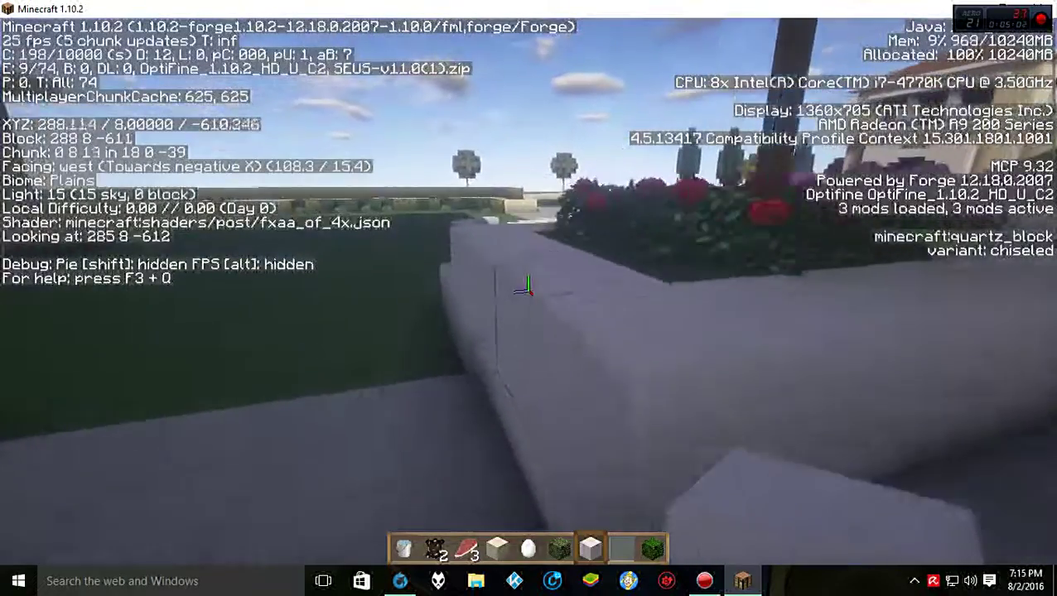
key(space)
key(w)
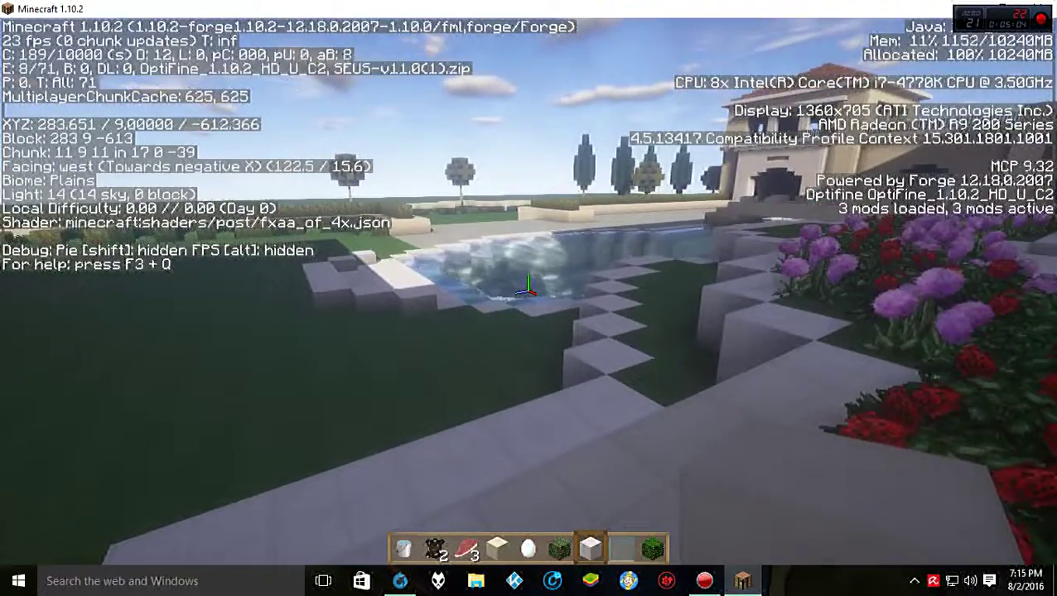
key(w)
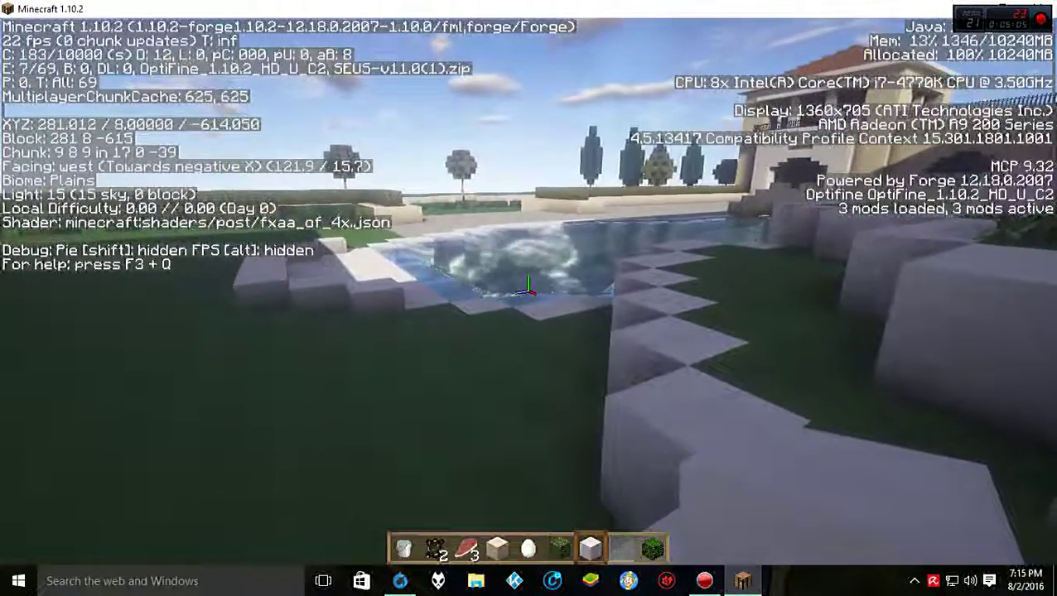
- Hide the debug overlay and turn off Lazy Chunk Loading and Smooth World in the video performance settings
key(F3)
key(Escape)
click(405, 295)
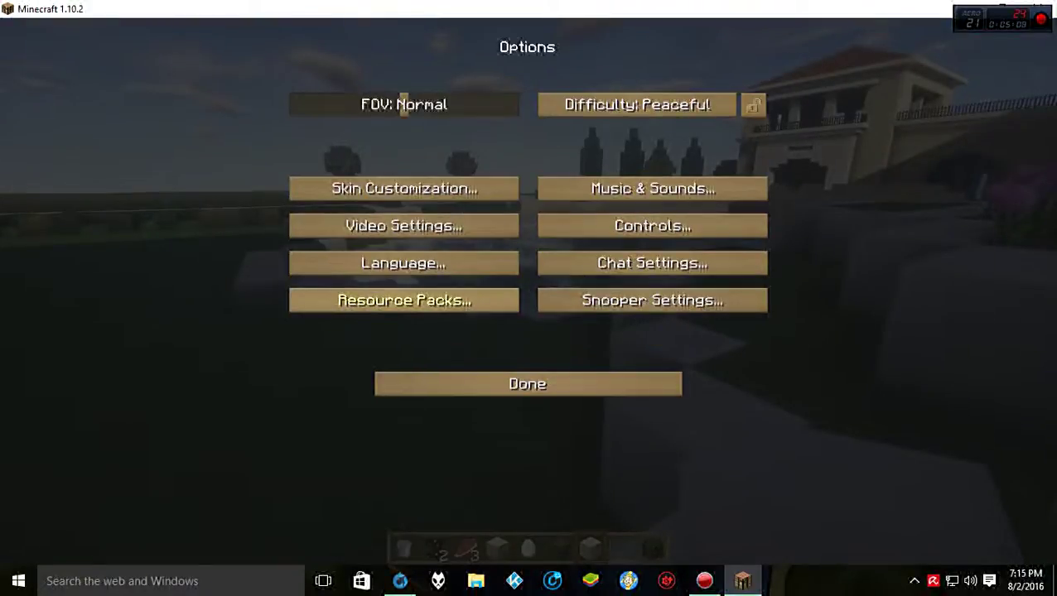
click(403, 230)
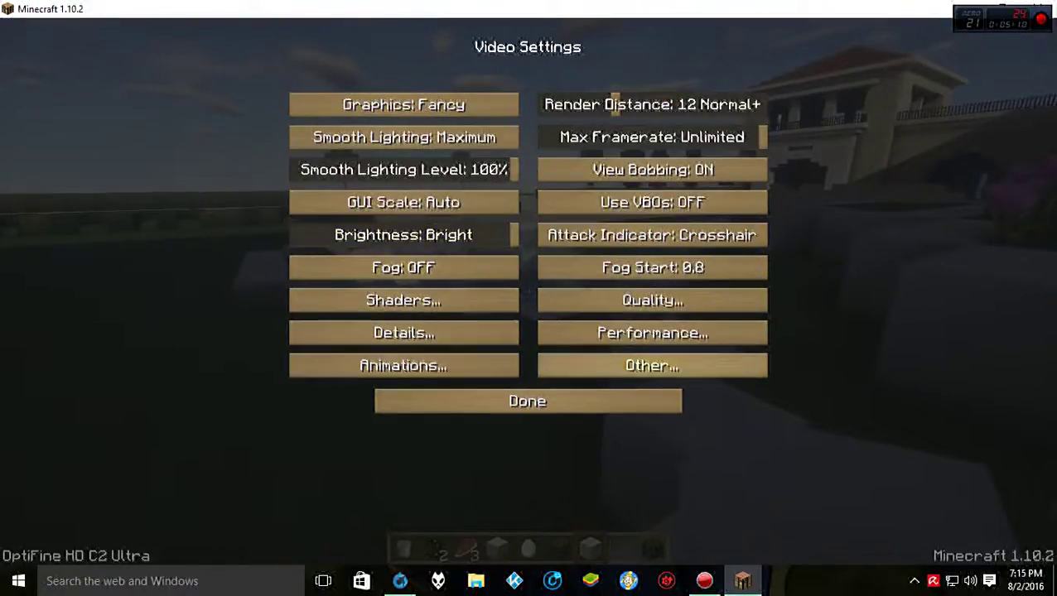
click(652, 333)
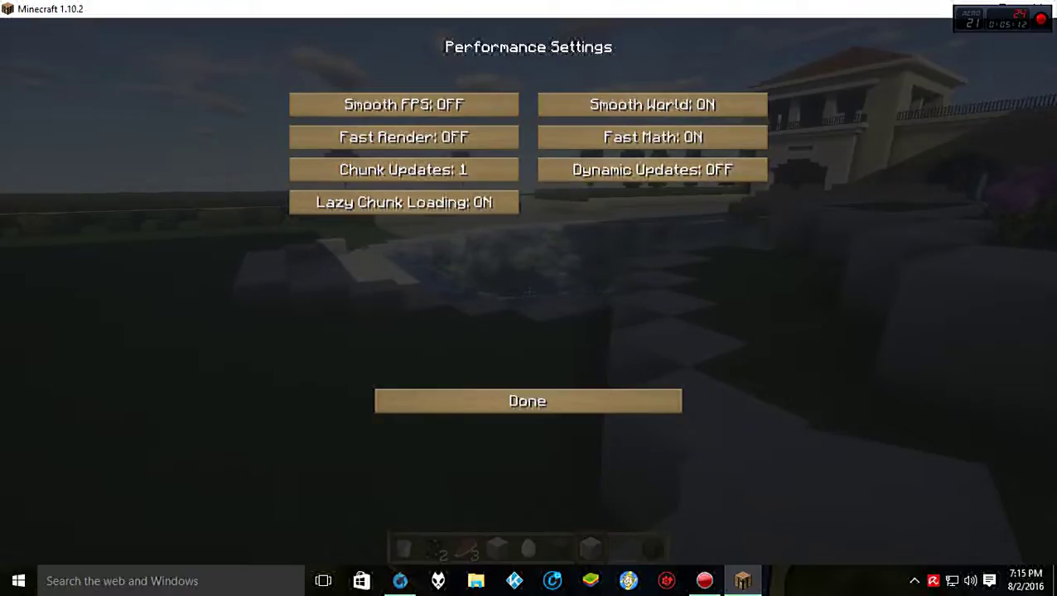
click(403, 202)
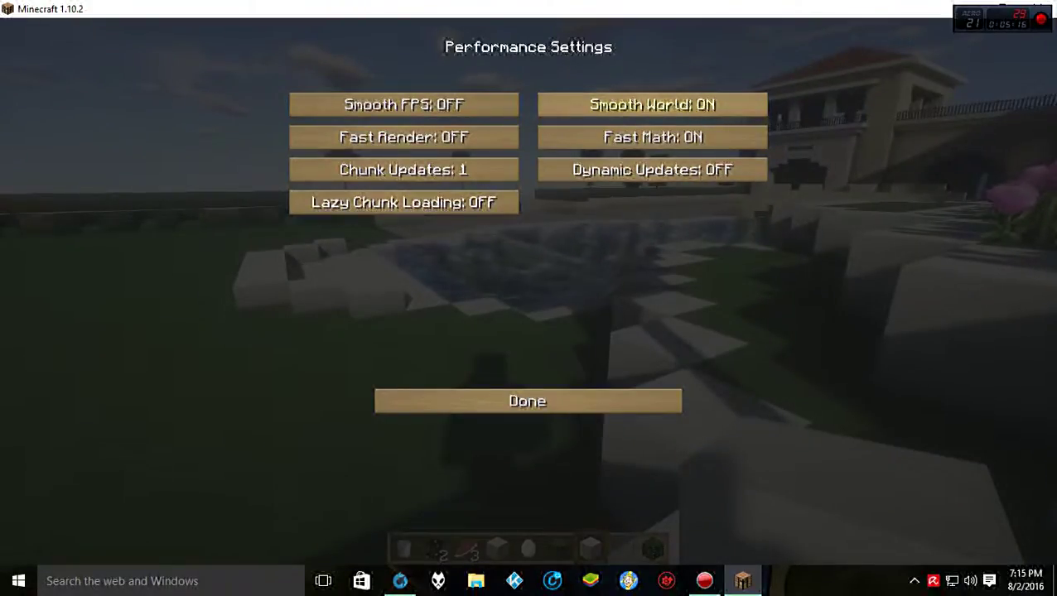
click(652, 104)
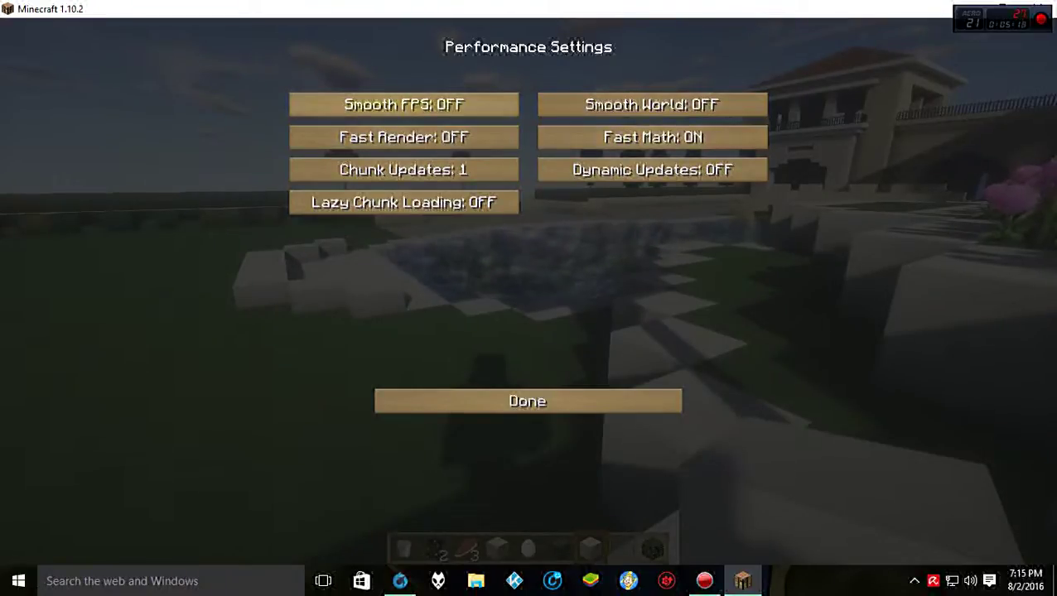
click(527, 401)
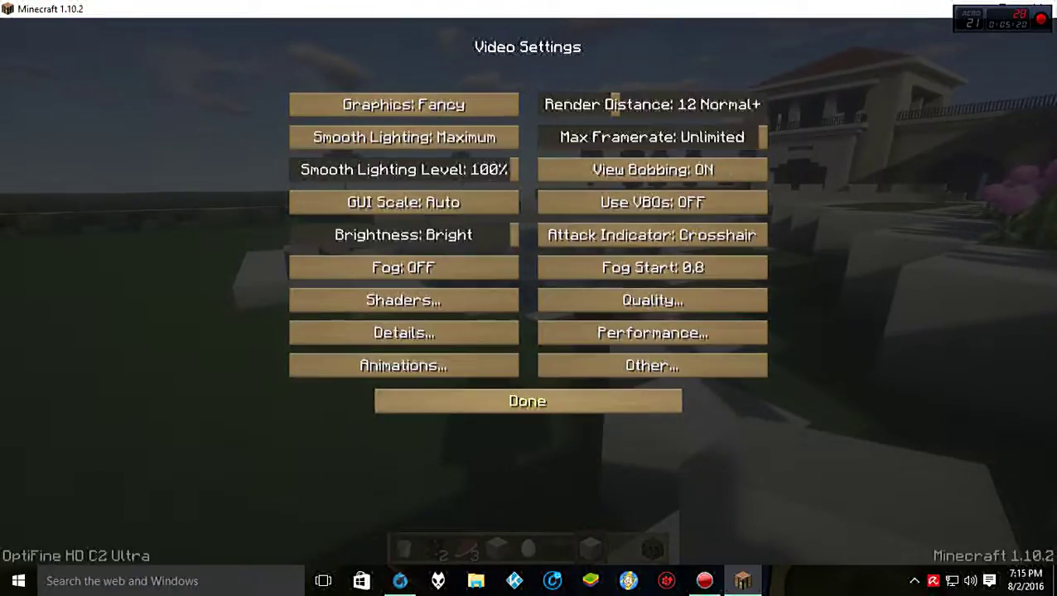
- Review the video quality settings, turn all animations off, and return to the game
click(652, 300)
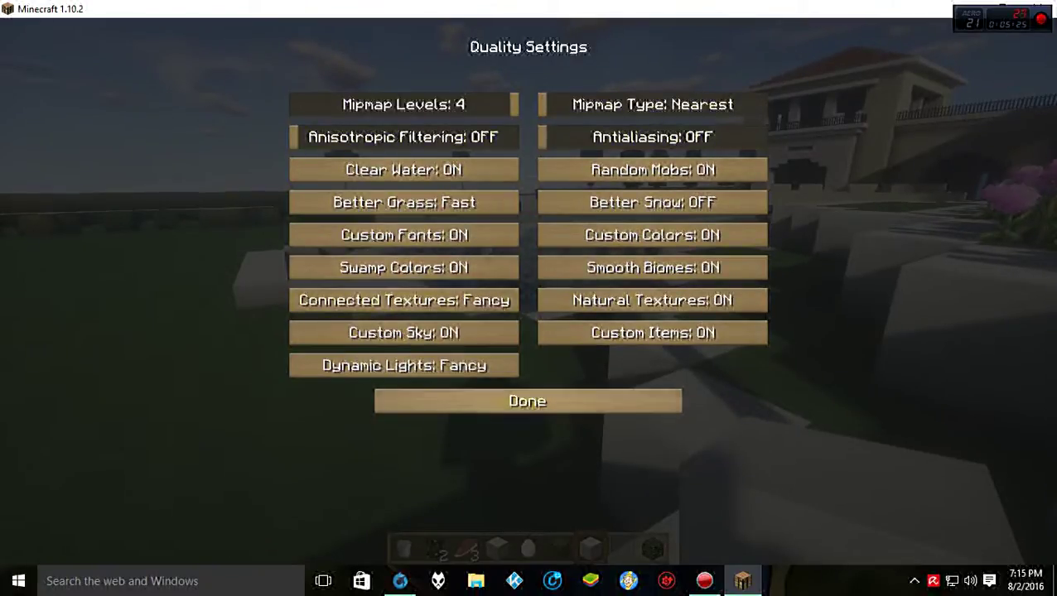
click(528, 401)
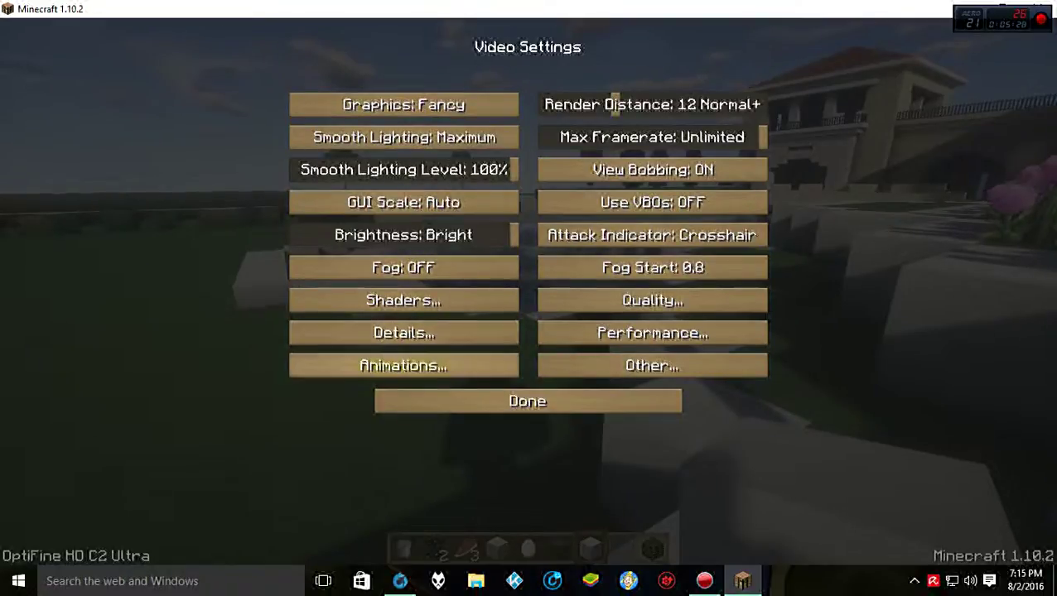
click(403, 365)
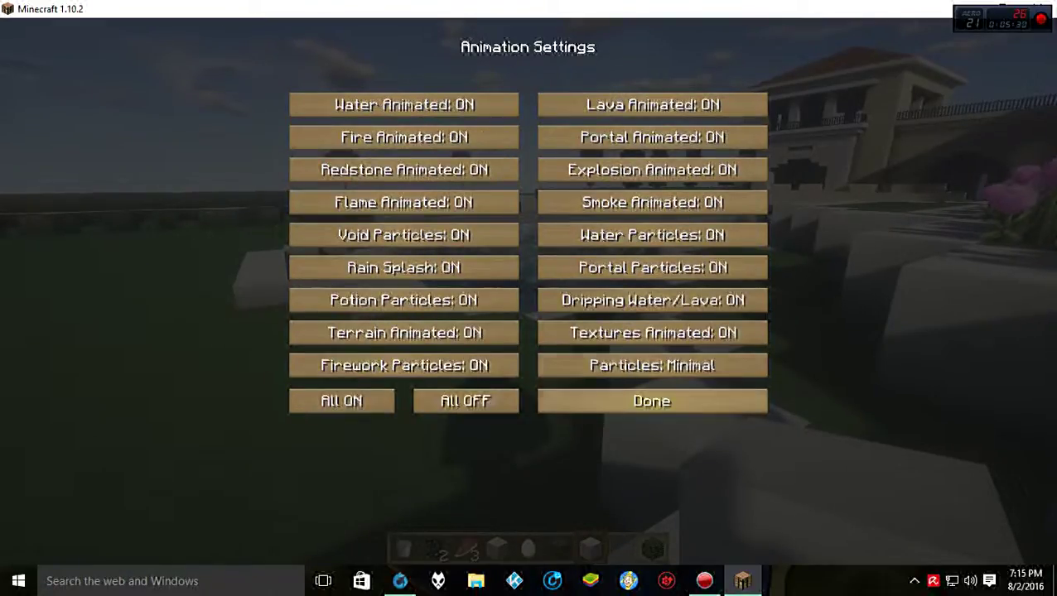
click(465, 401)
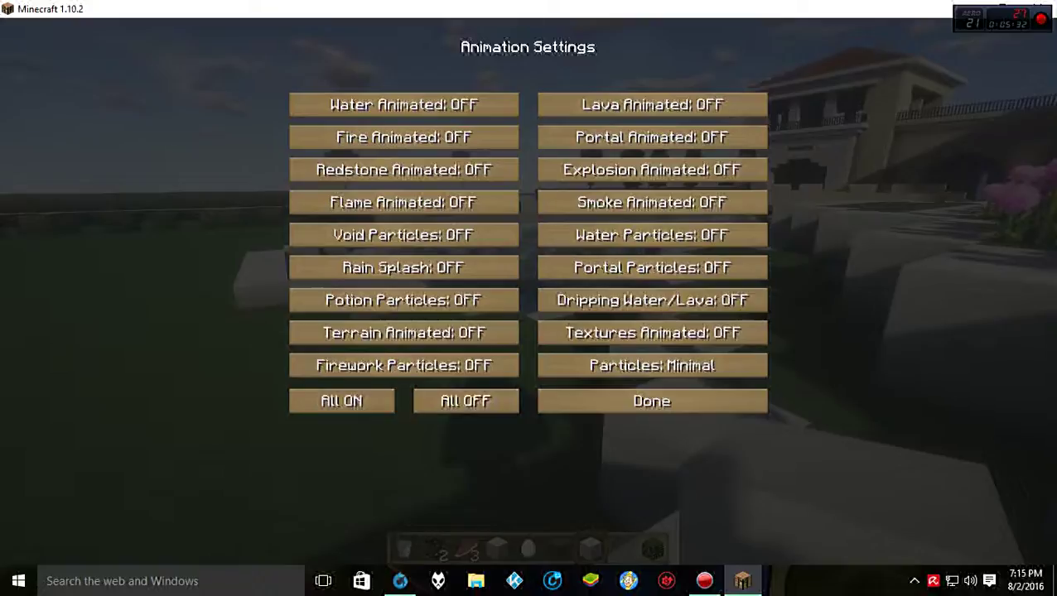
click(652, 401)
key(Escape)
- Walk to the pool's edge, check the frame rate on the debug overlay, and hide the overlay
key(w)
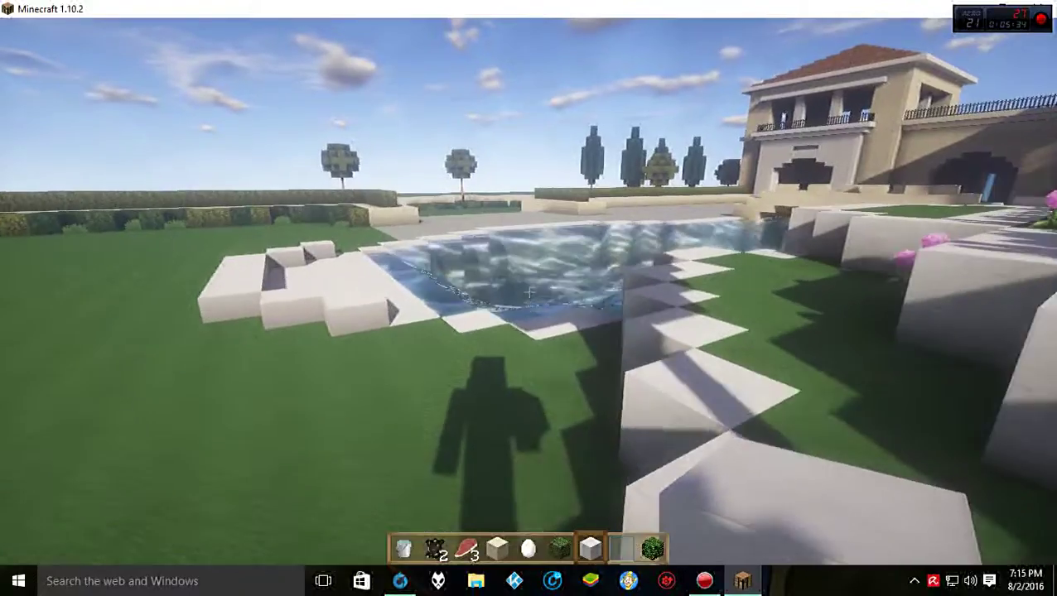
key(F3)
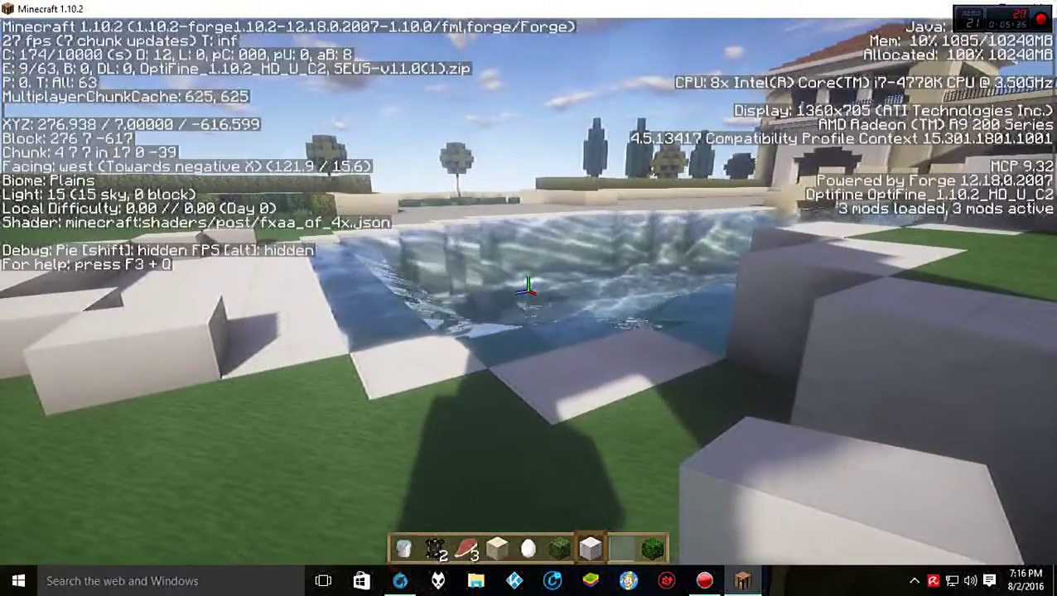
key(F3)
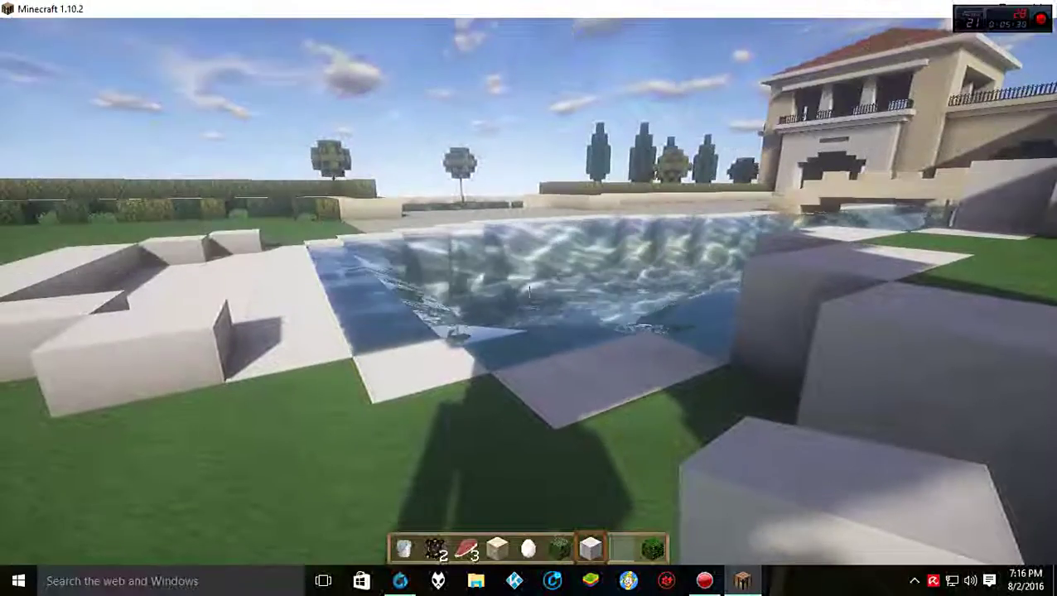
- Fly over the mansion's tiled roofs to view the courtyard, gardens and lawn from above with the shaders on
key(w)
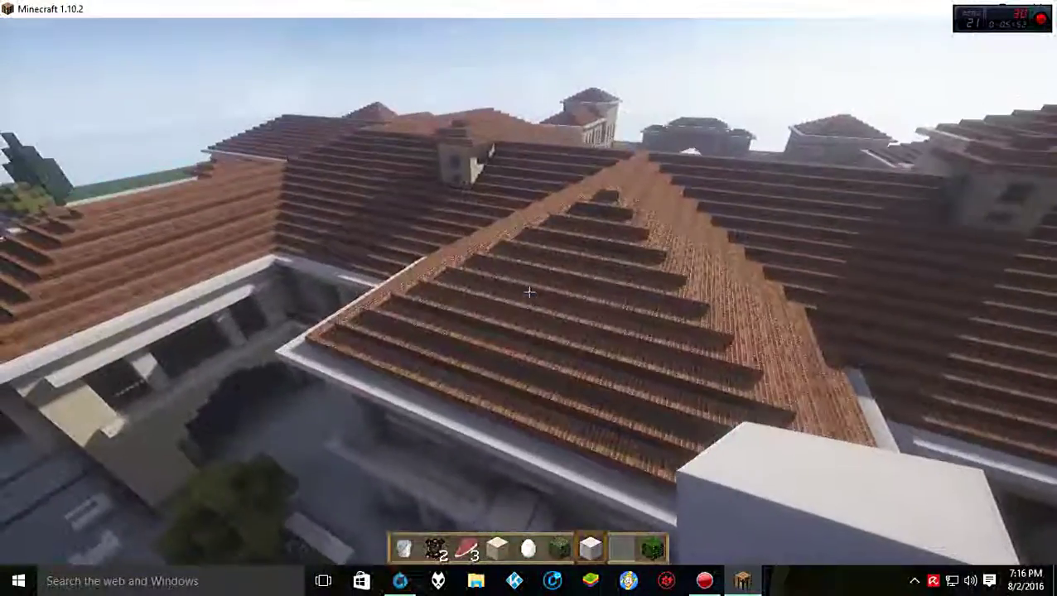
key(w)
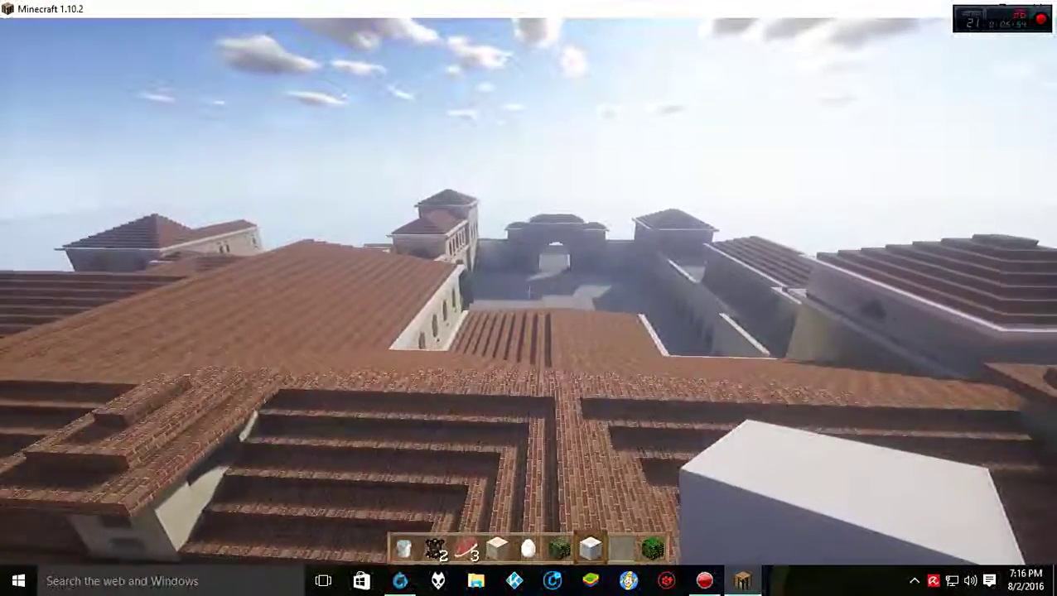
key(shift)
key(w)
key(space)
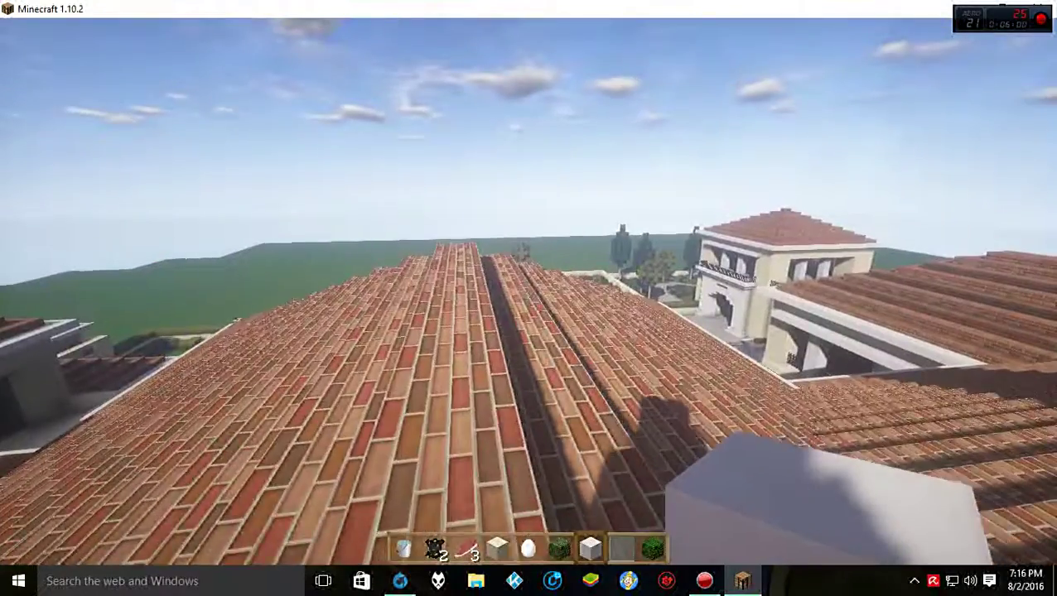
key(w)
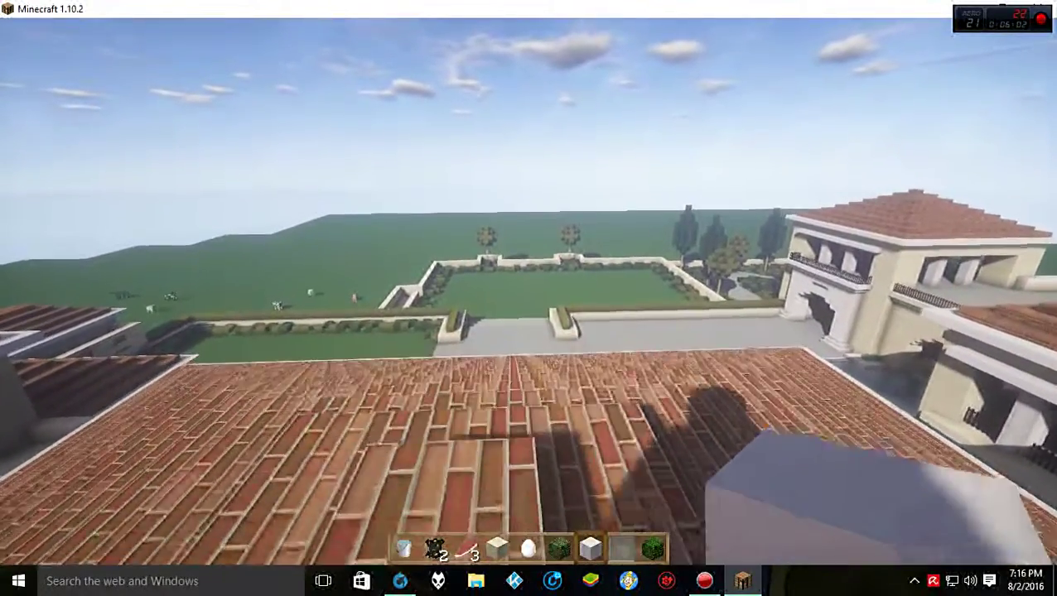
key(shift)
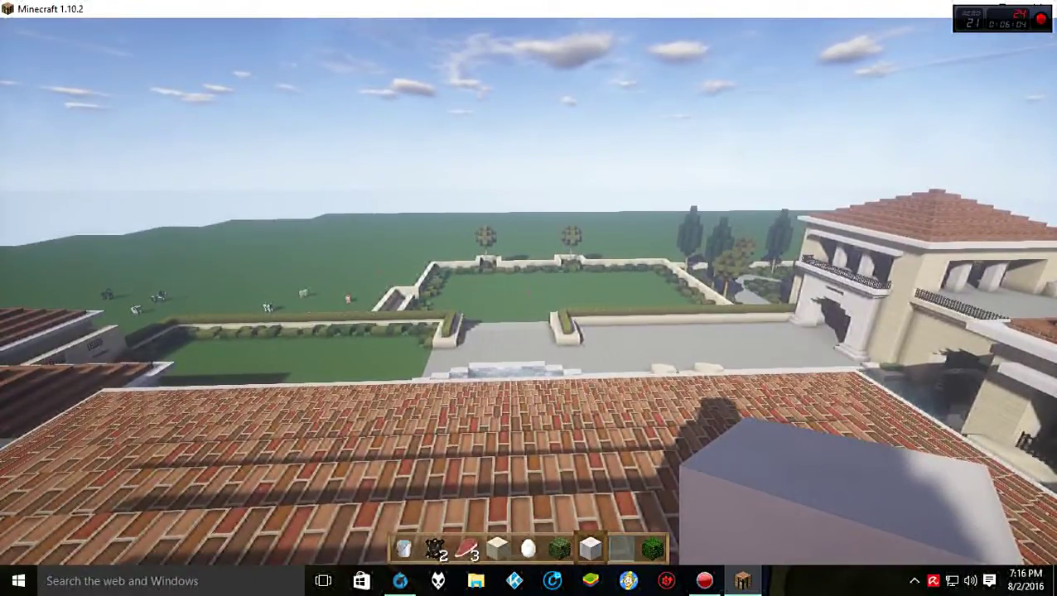